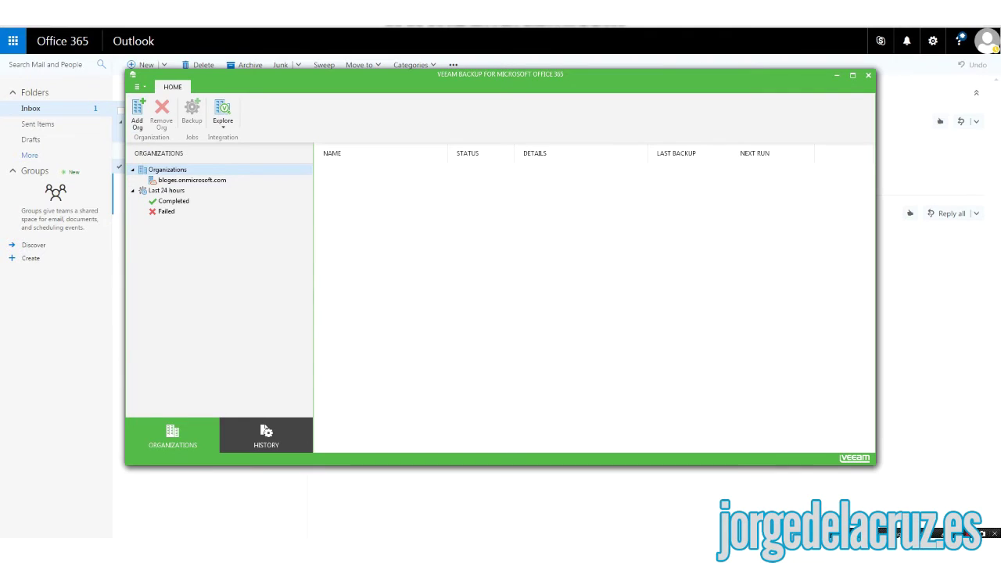
- Select the Office 365 organization, then start and cancel a new backup job wizard
{"action": "left_click", "coordinate": [192, 180]}
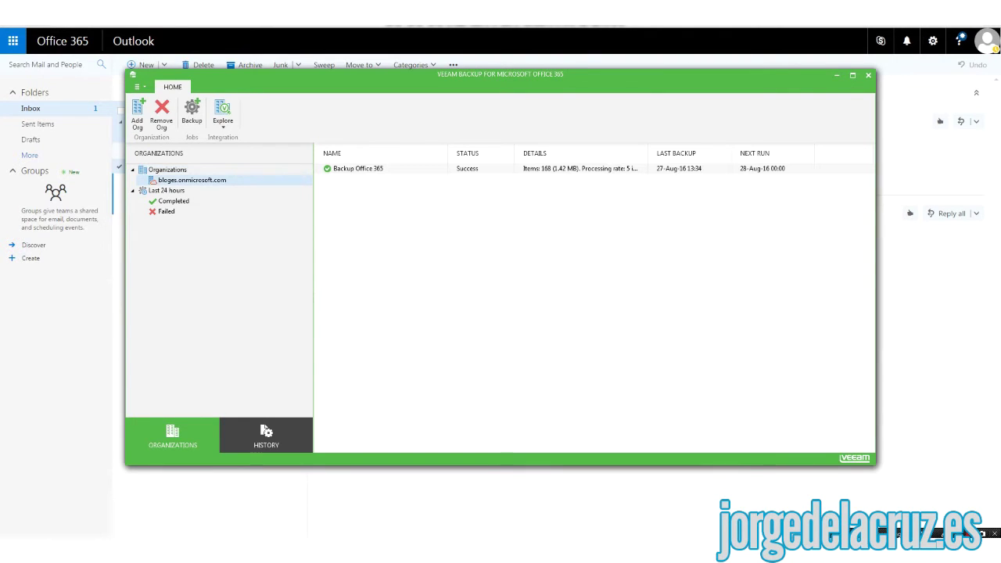
{"action": "right_click", "coordinate": [178, 182]}
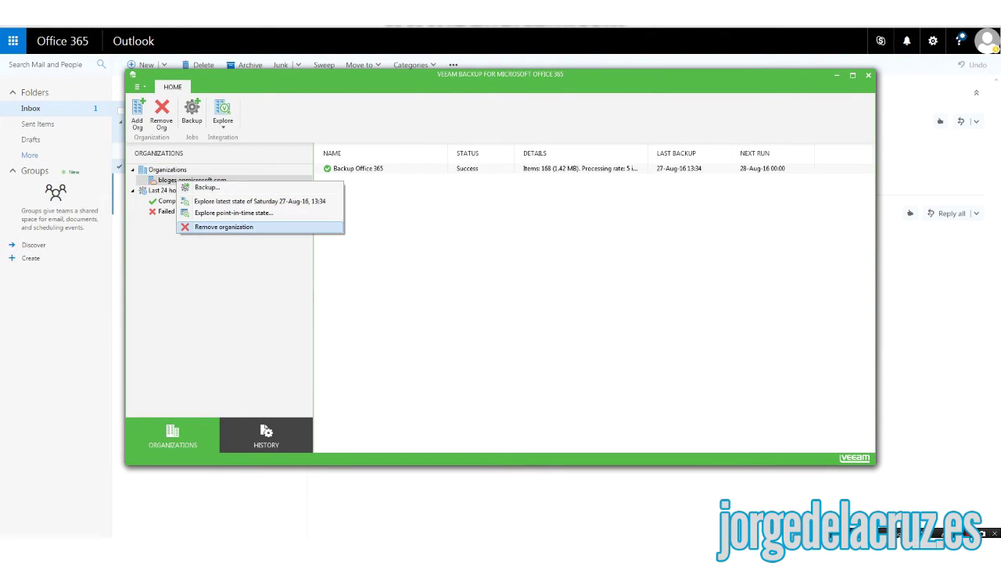
{"action": "key", "text": "Escape"}
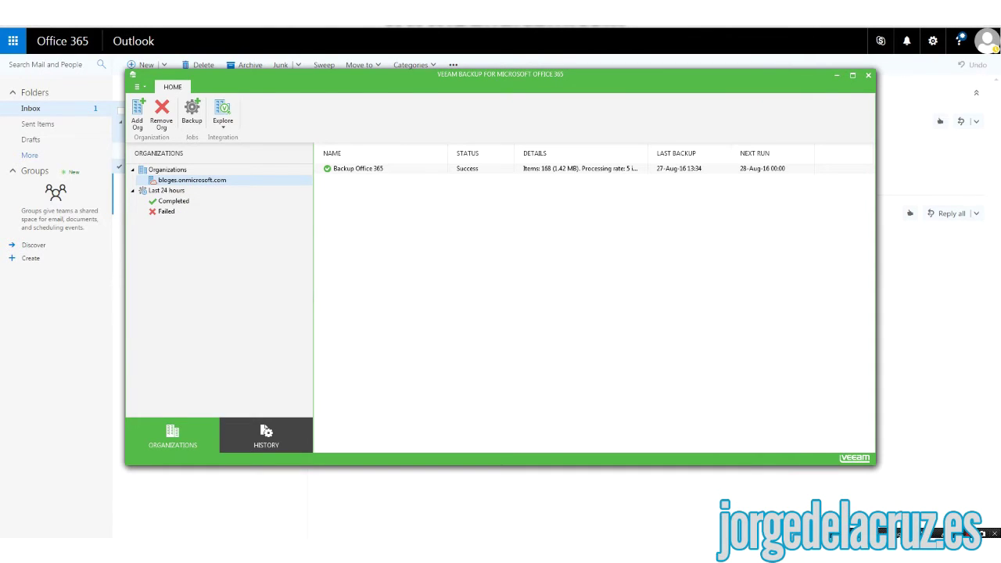
{"action": "right_click", "coordinate": [206, 181]}
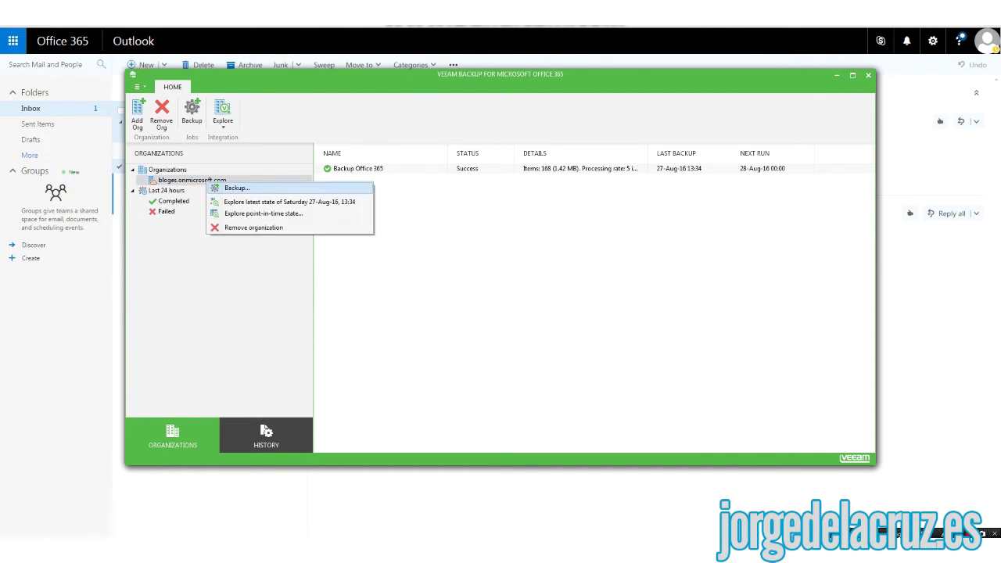
{"action": "left_click", "coordinate": [236, 187]}
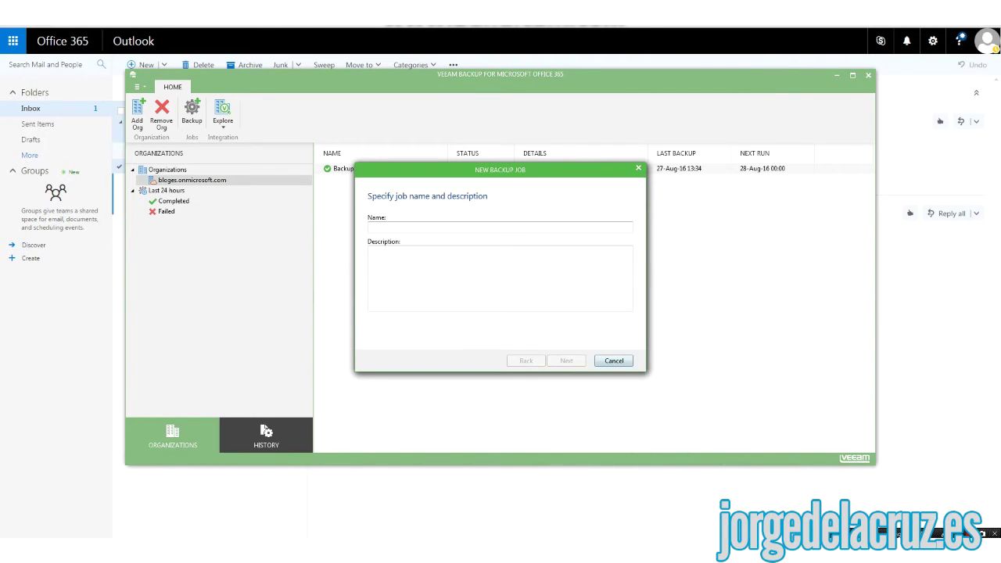
{"action": "key", "text": "Escape"}
- Disable the Backup Office 365 job, then delete it and confirm the deletion
{"action": "left_click", "coordinate": [358, 168]}
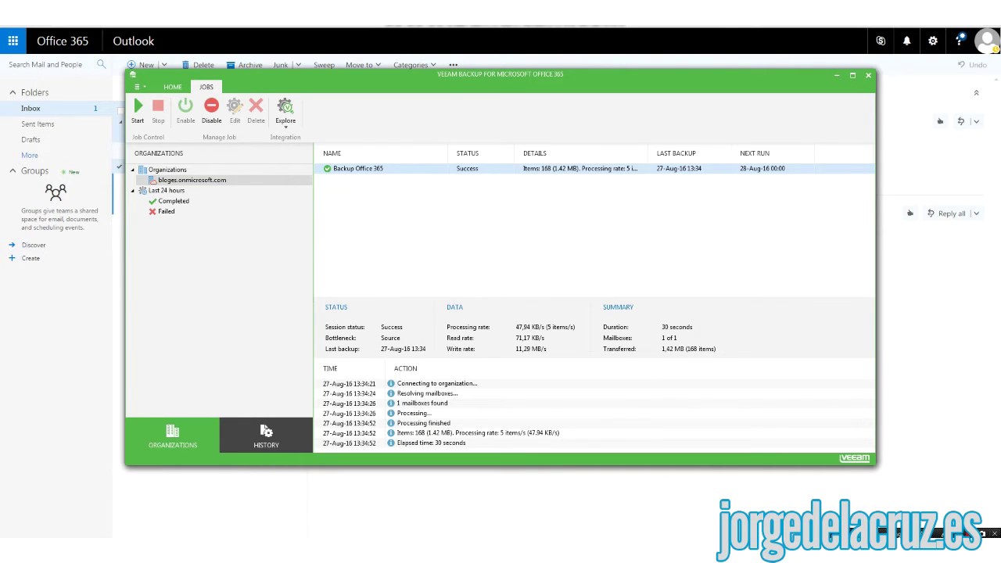
{"action": "right_click", "coordinate": [333, 167]}
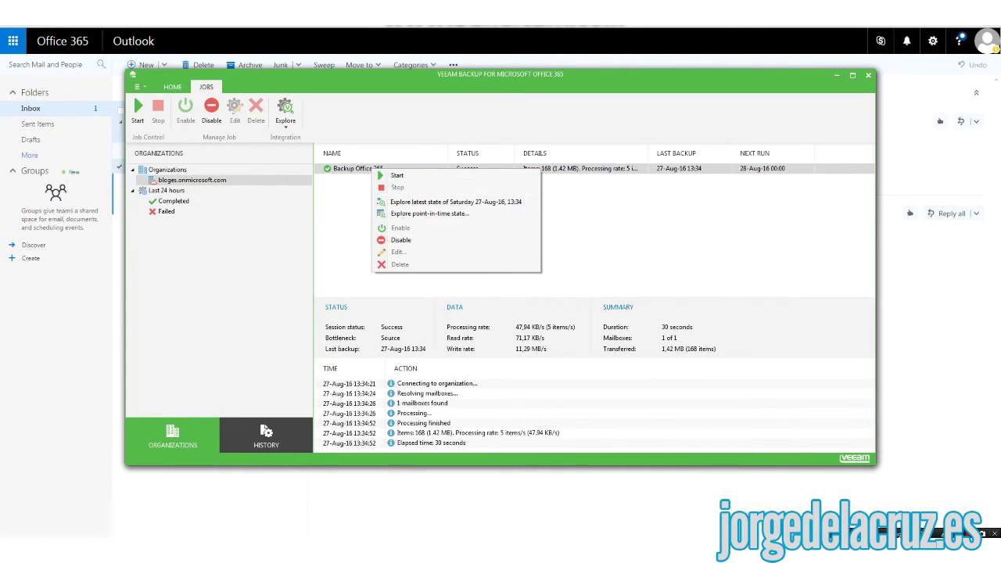
{"action": "left_click", "coordinate": [368, 238]}
{"action": "right_click", "coordinate": [353, 166]}
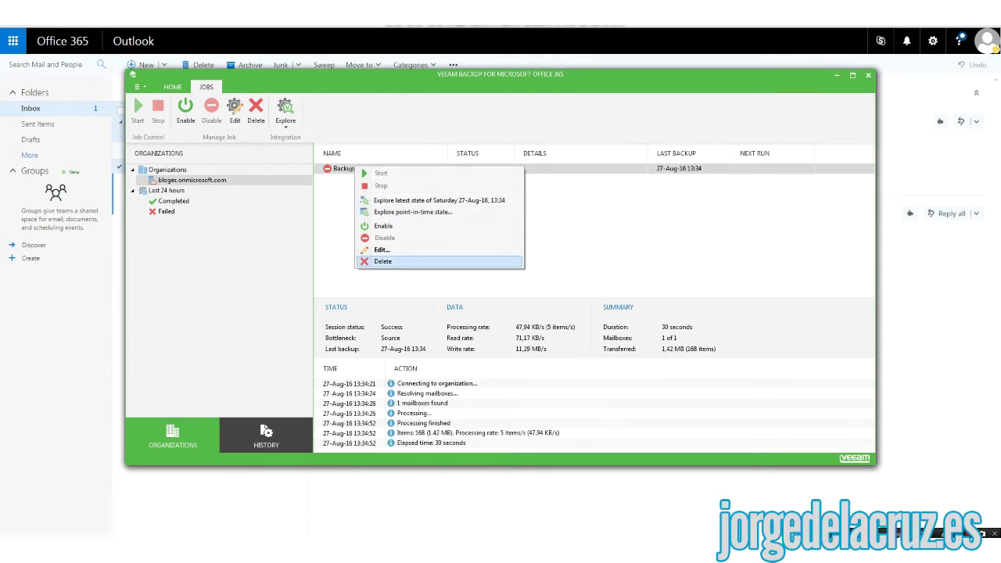
{"action": "left_click", "coordinate": [367, 261]}
{"action": "key", "text": "Return"}
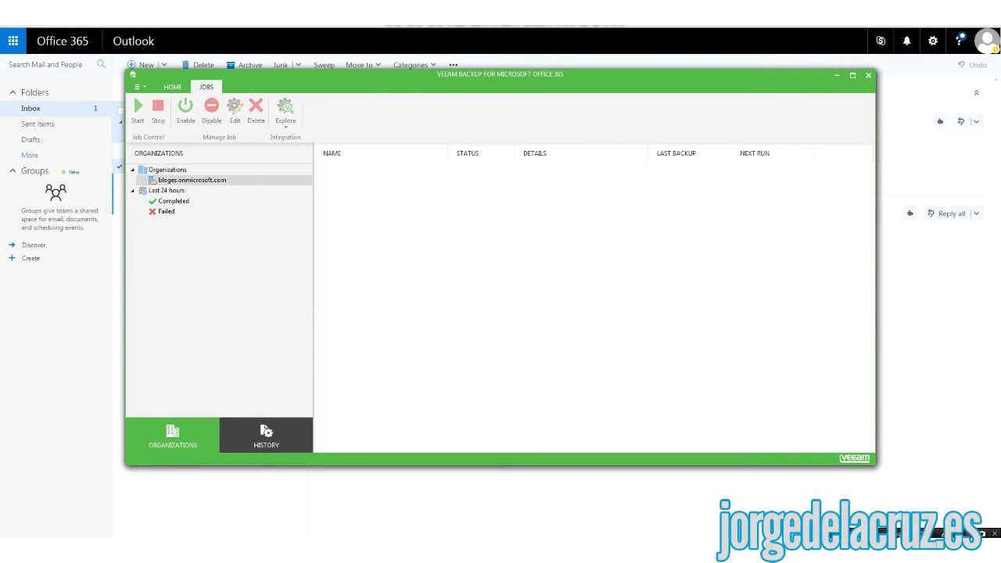
{"action": "right_click", "coordinate": [212, 180]}
- Create a job named 'Backup Office 365' that backs up only the user's selected mailbox
{"action": "left_click", "coordinate": [265, 213]}
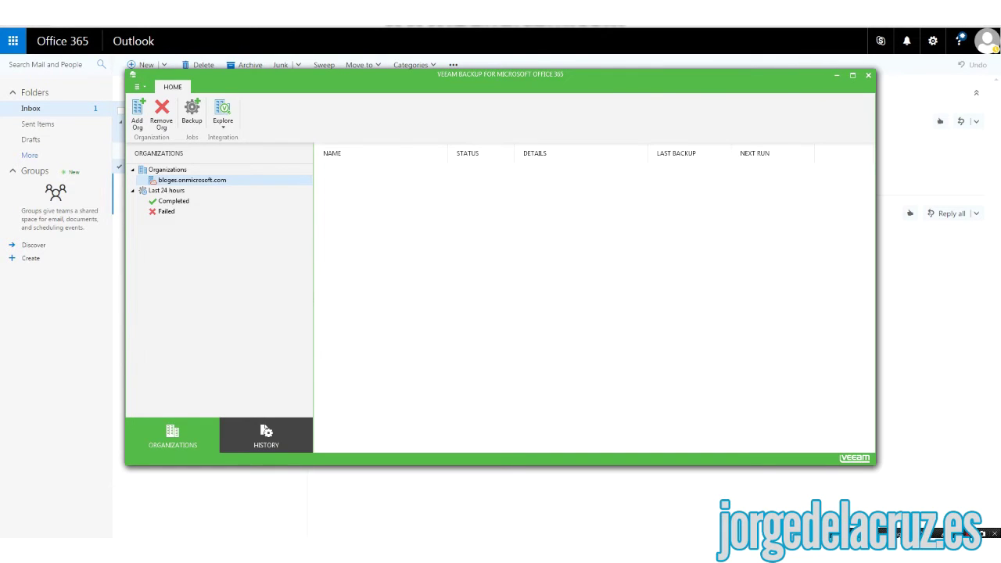
{"action": "right_click", "coordinate": [190, 181]}
{"action": "left_click", "coordinate": [219, 187]}
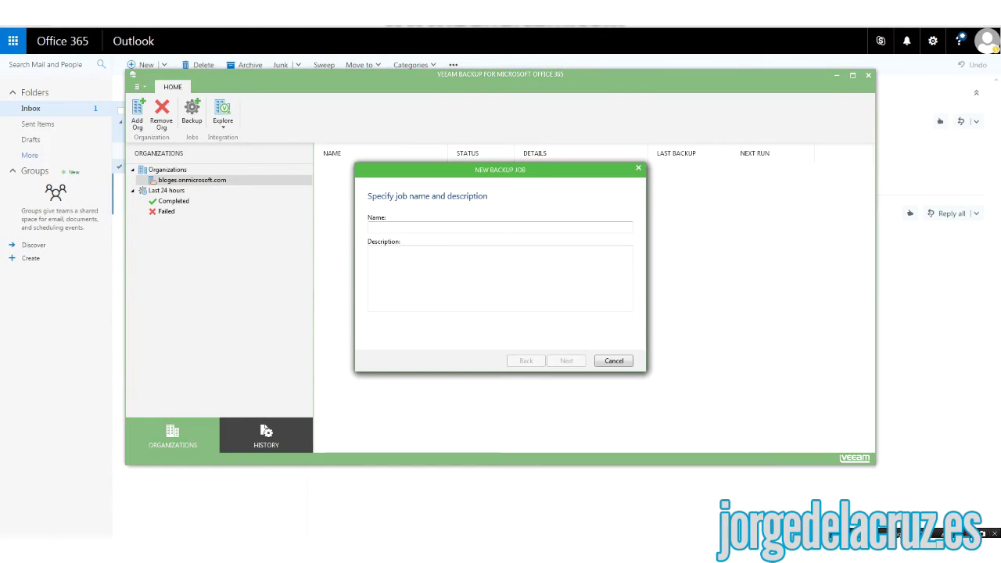
{"action": "type", "text": "Back"}
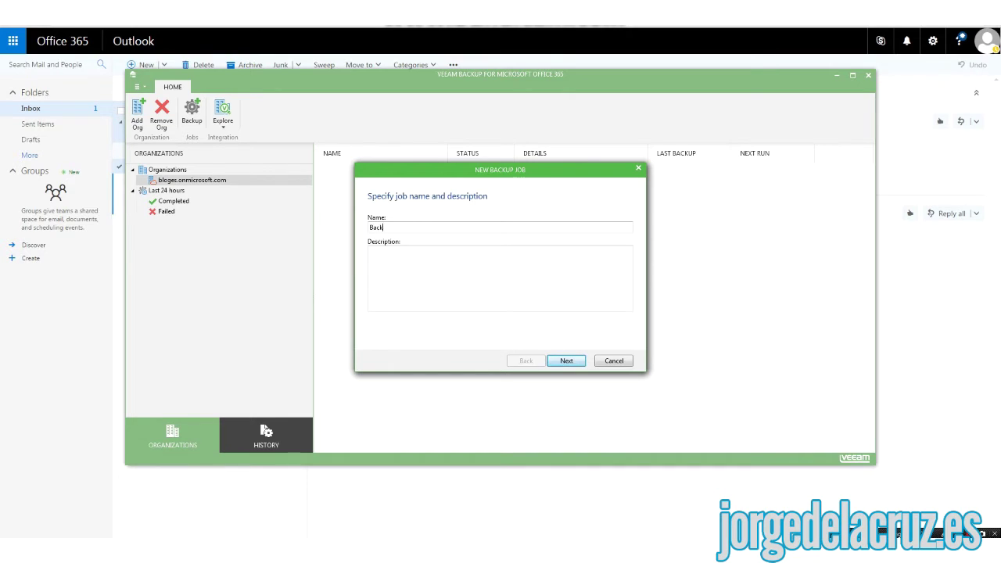
{"action": "type", "text": "up Office 365"}
{"action": "key", "text": "Return"}
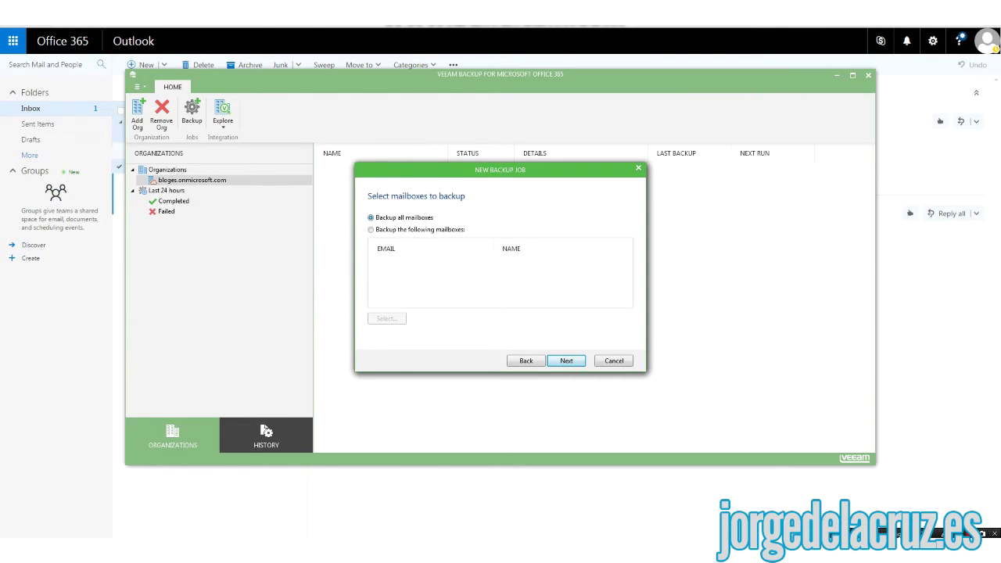
{"action": "left_click", "coordinate": [371, 230]}
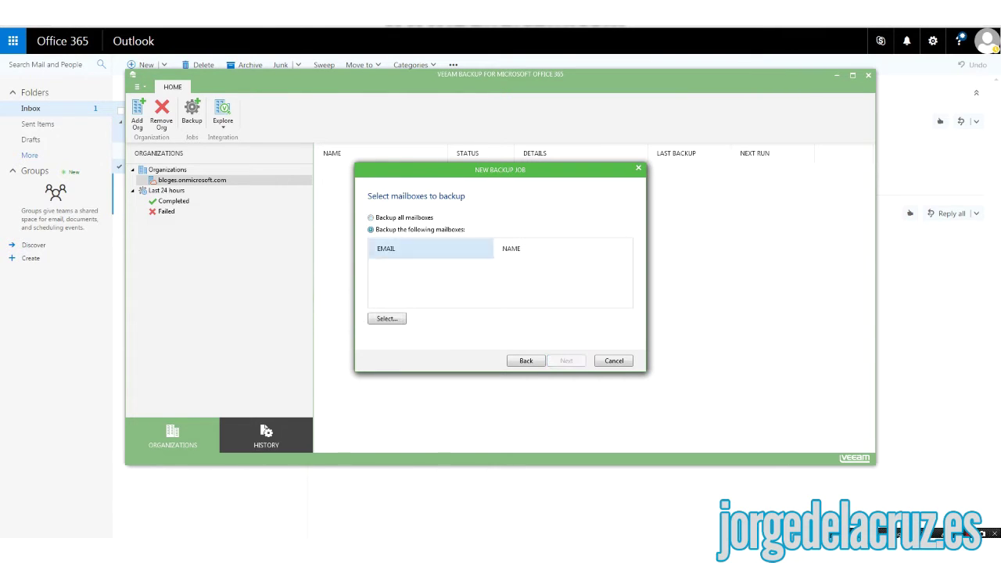
{"action": "left_click", "coordinate": [386, 319]}
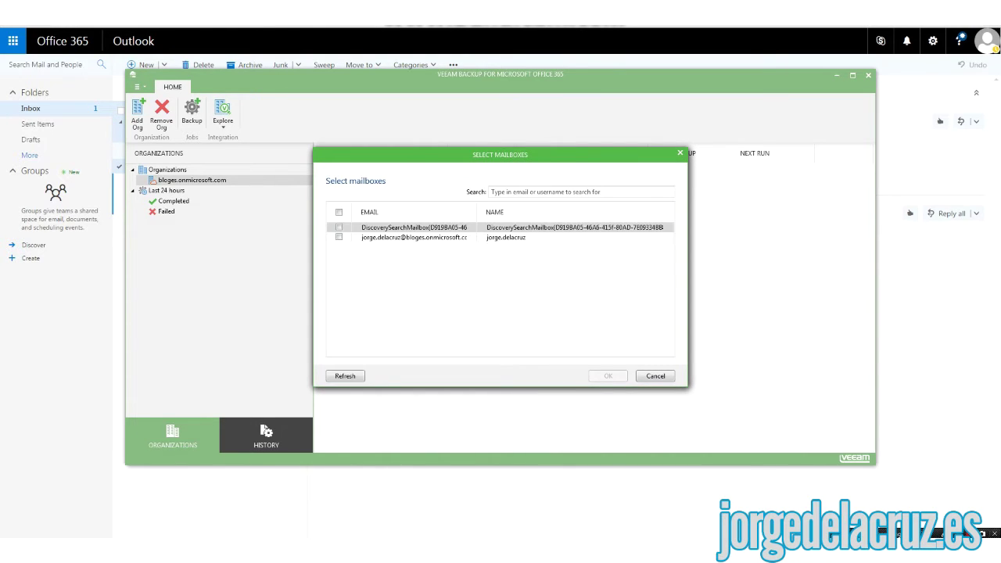
{"action": "left_click", "coordinate": [415, 237]}
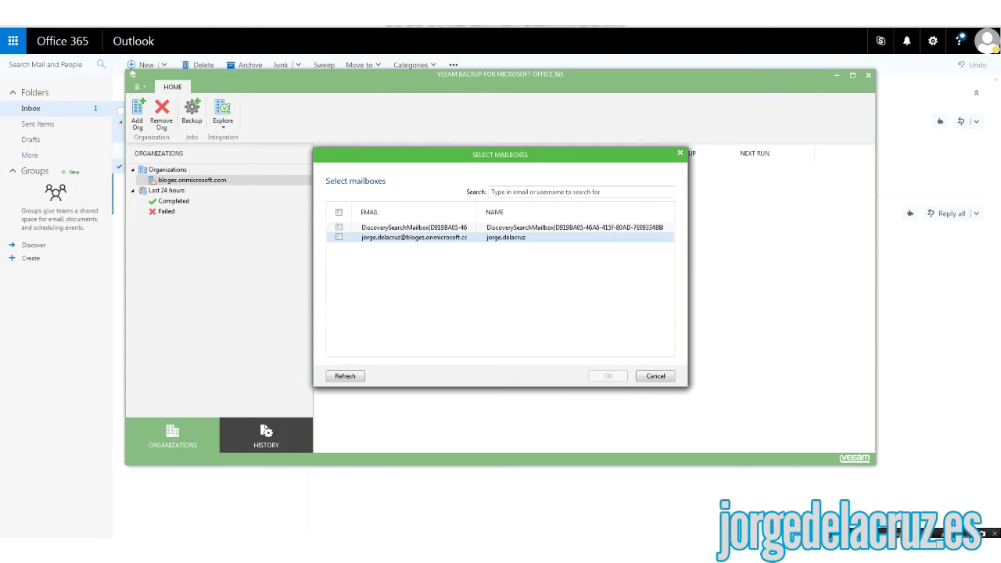
{"action": "key", "text": "space"}
{"action": "key", "text": "Return"}
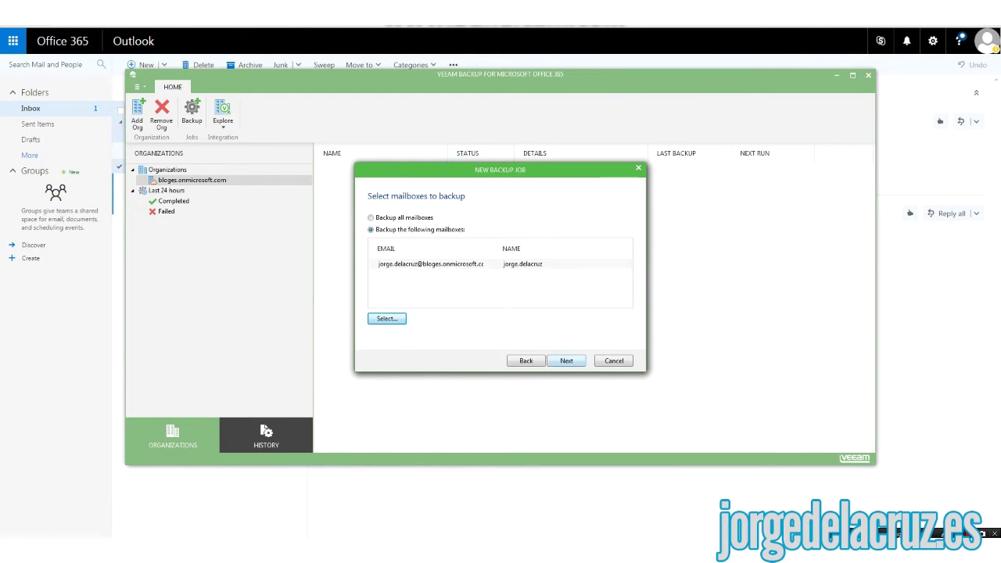
- Try a 5-minute interval, switch back to a daily schedule, and finish to run the job
{"action": "key", "text": "Return"}
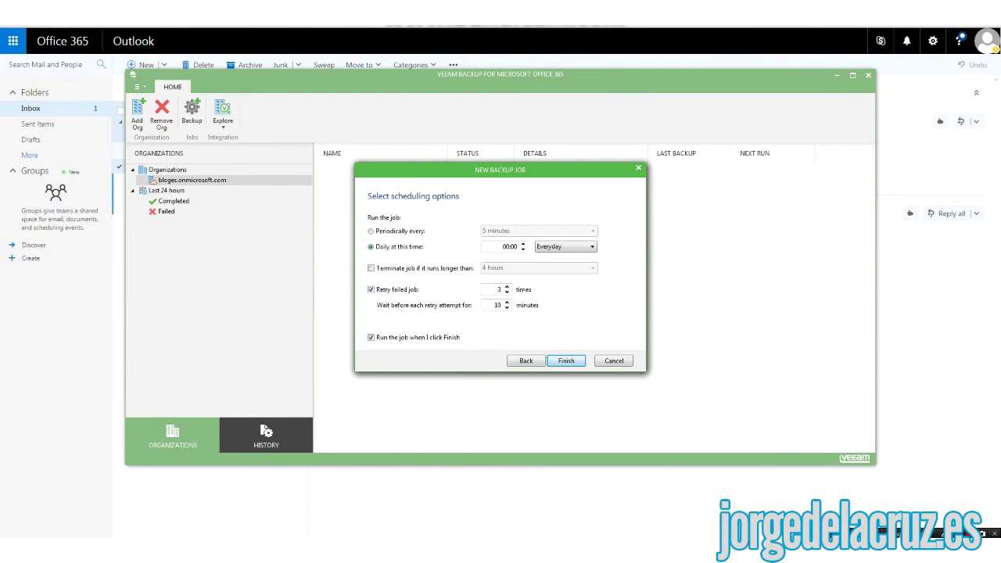
{"action": "key", "text": "Tab"}
{"action": "left_click", "coordinate": [371, 231]}
{"action": "left_click", "coordinate": [539, 230]}
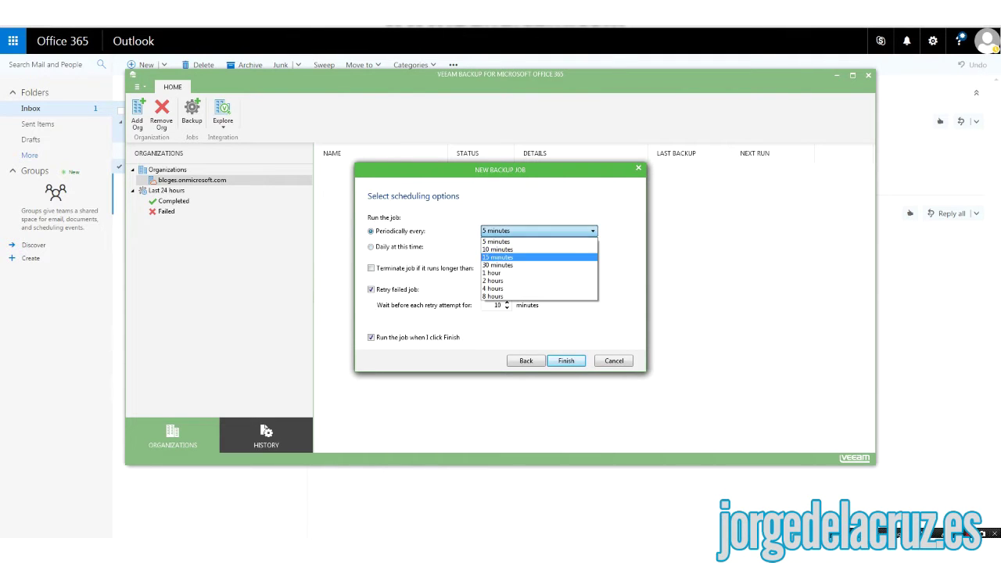
{"action": "left_click", "coordinate": [496, 242]}
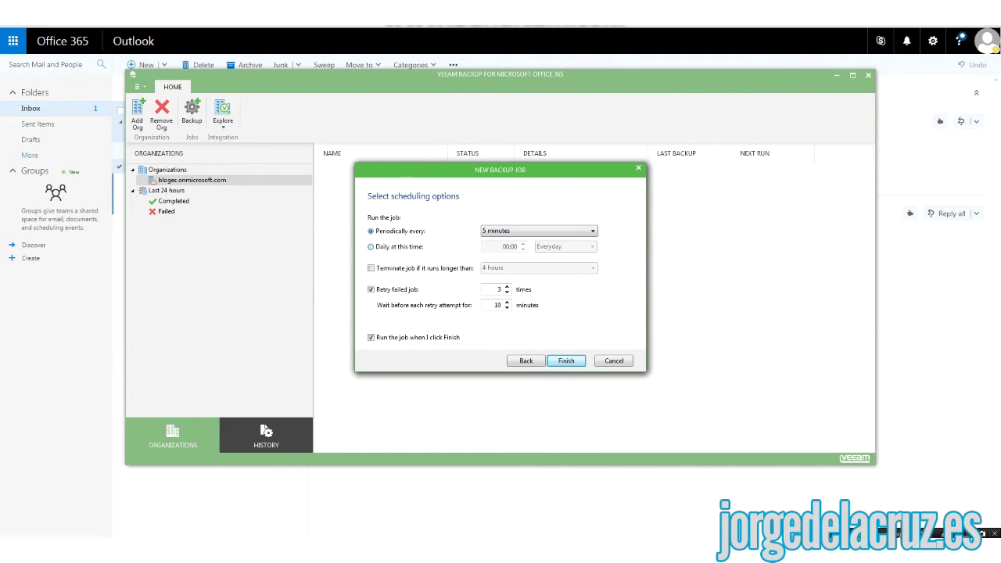
{"action": "left_click", "coordinate": [371, 246]}
{"action": "left_click", "coordinate": [566, 360]}
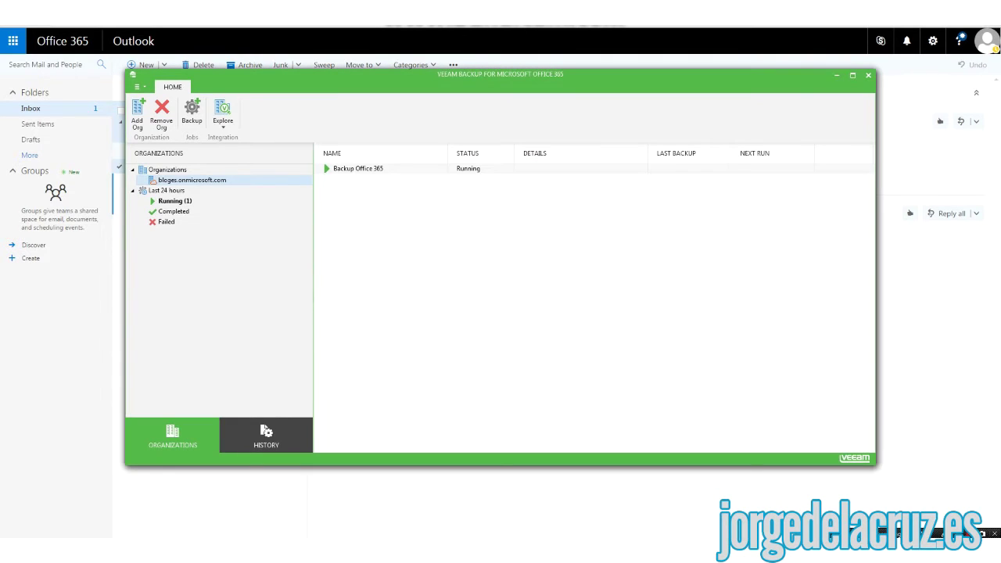
- View the Backup Office 365 job's successful session log and bring up the Explore choices
{"action": "left_click", "coordinate": [357, 168]}
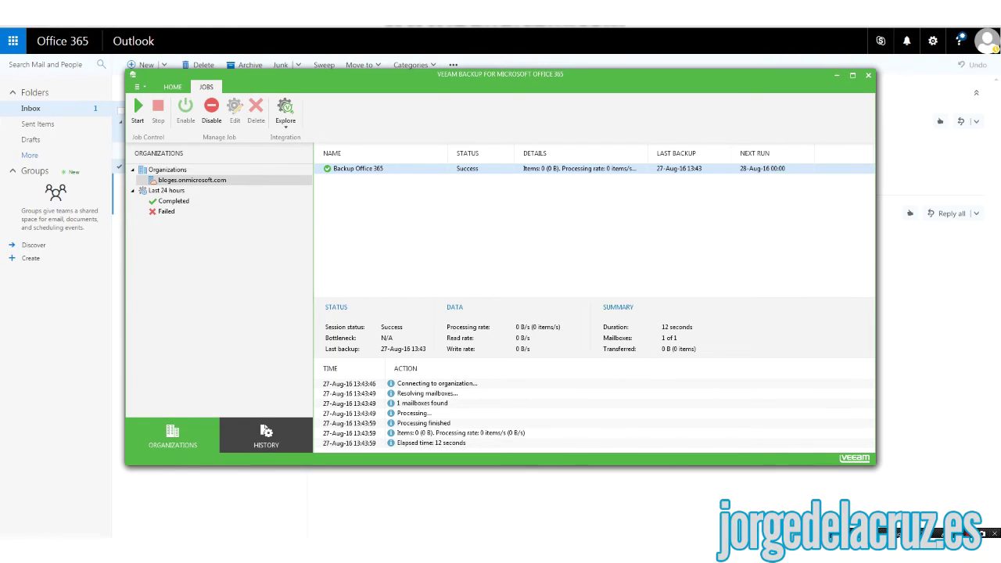
{"action": "left_click", "coordinate": [285, 114]}
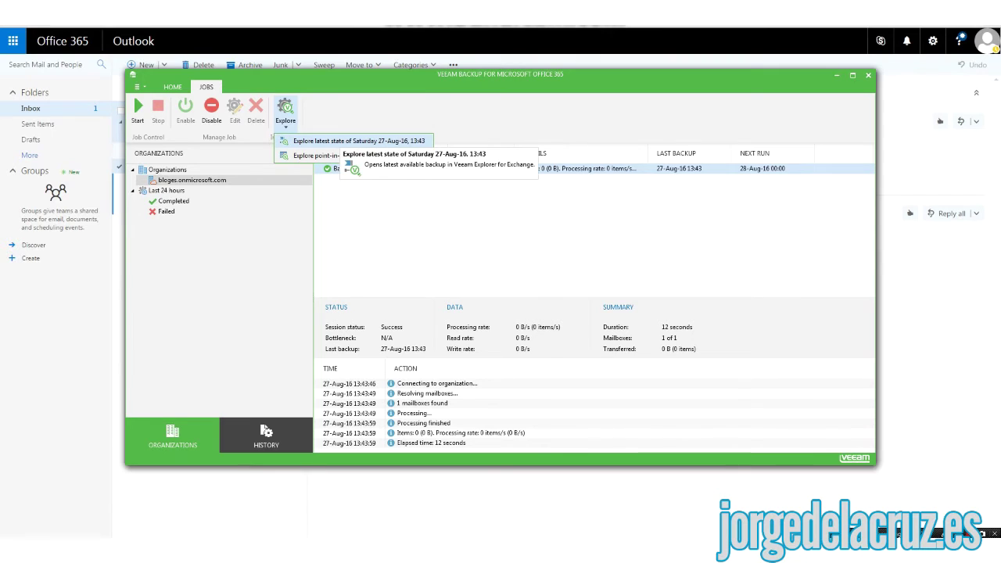
- Explore the latest backup and browse to the user's backed-up Inbox in Archiver Repository
{"action": "left_click", "coordinate": [359, 141]}
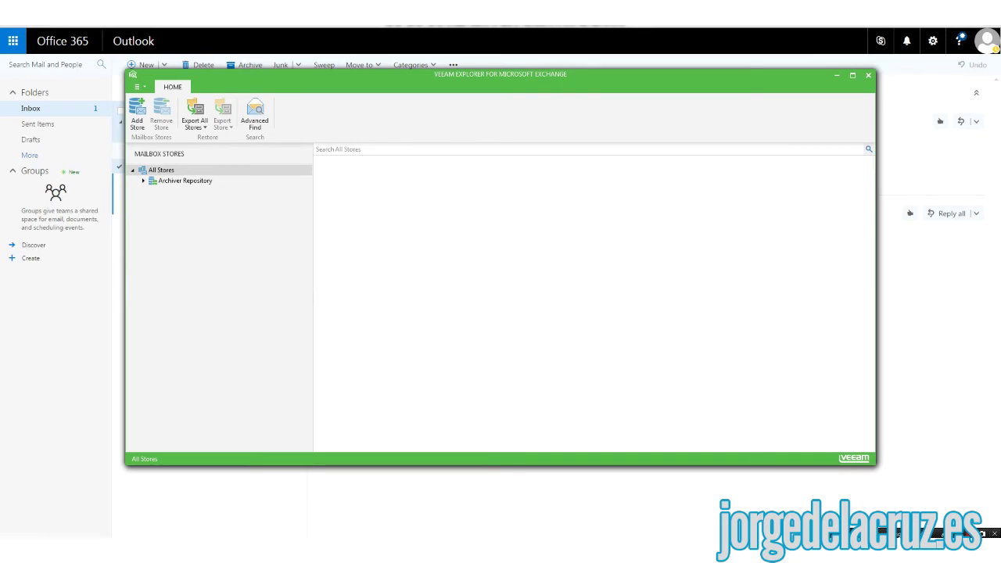
{"action": "left_click", "coordinate": [185, 181]}
{"action": "key", "text": "Right"}
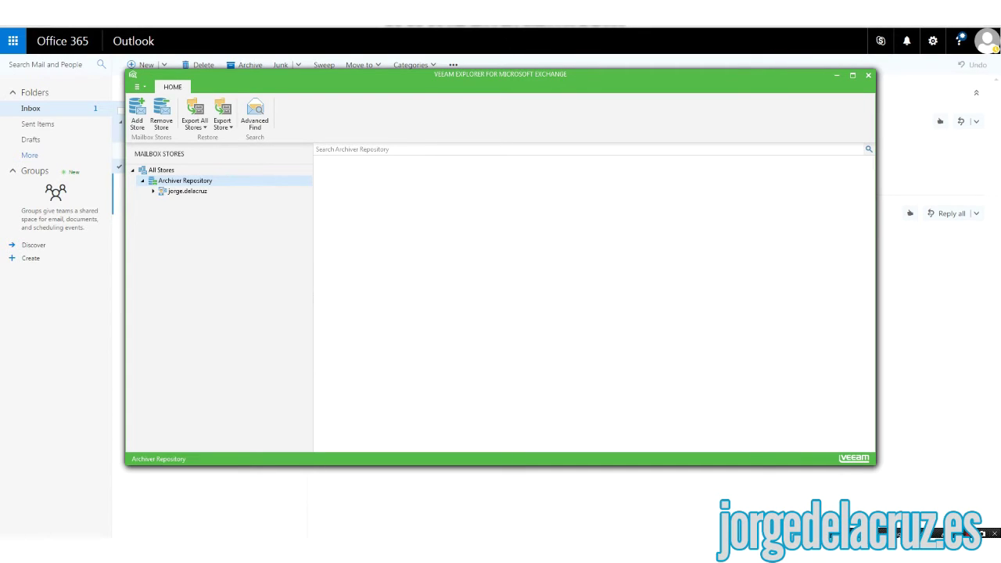
{"action": "left_click", "coordinate": [186, 191]}
{"action": "key", "text": "Right"}
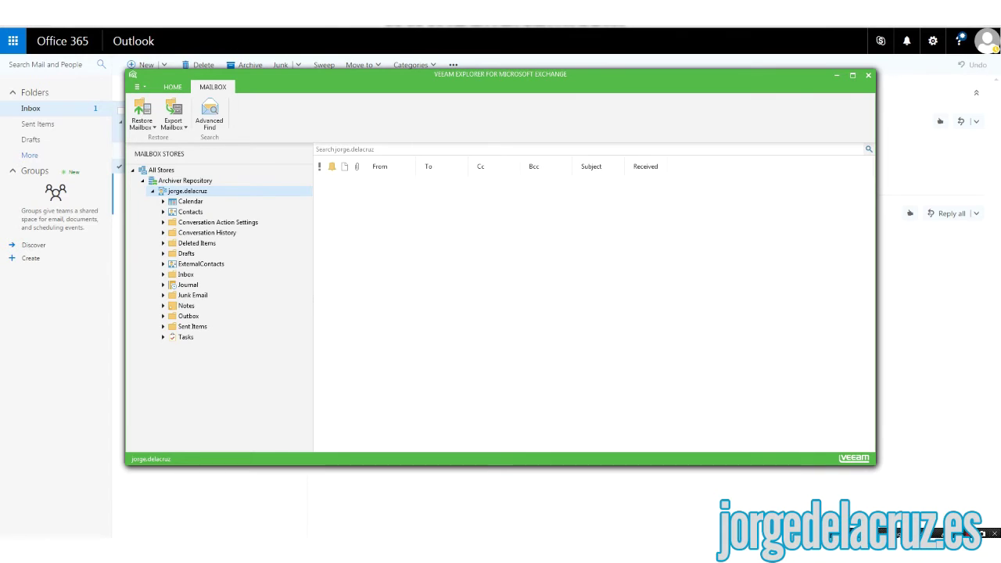
{"action": "left_click", "coordinate": [185, 274]}
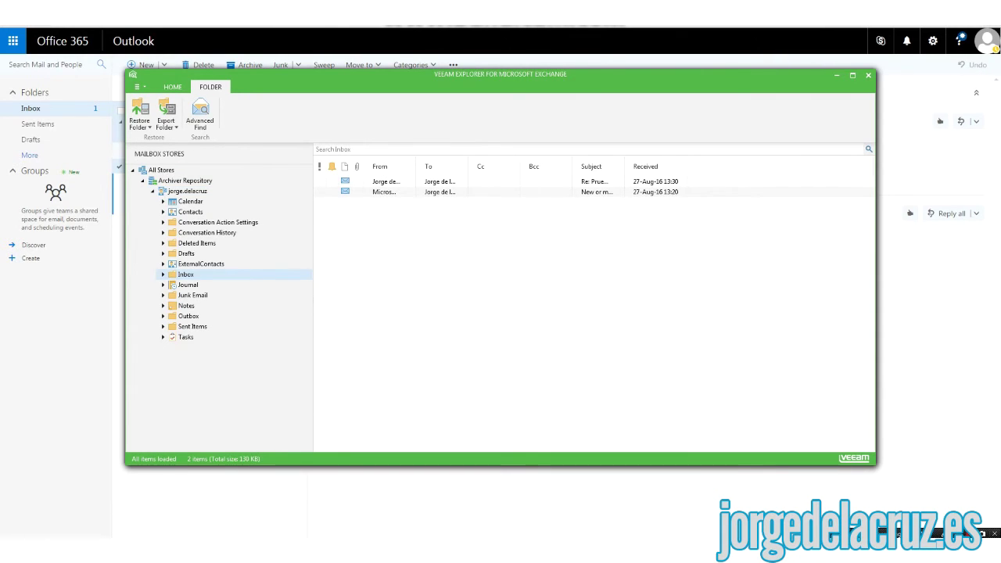
- Widen the From column, inspect both backed-up messages, and return to Outlook on the web
{"action": "left_click_drag", "start_coordinate": [416, 166], "coordinate": [519, 166]}
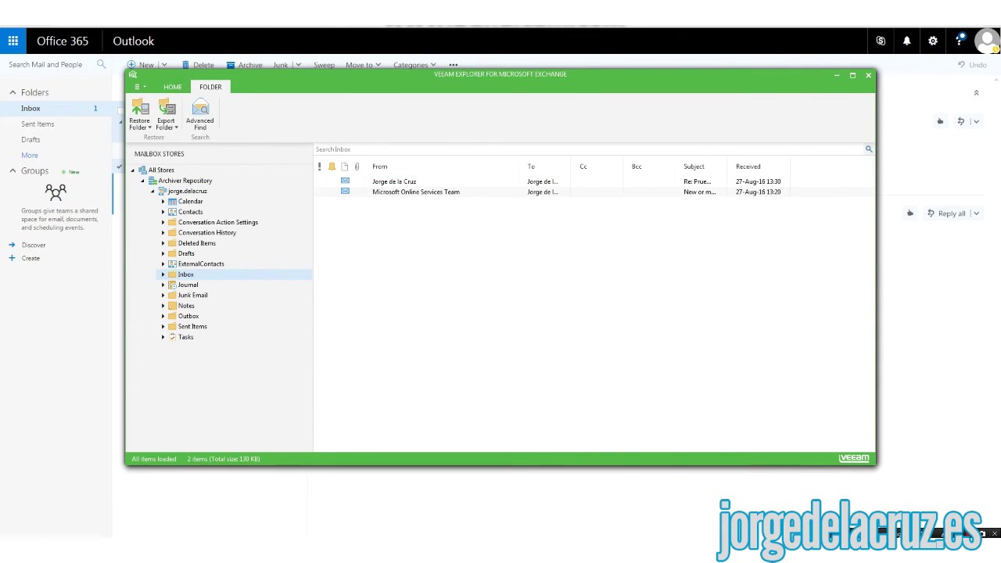
{"action": "left_click", "coordinate": [469, 181]}
{"action": "left_click", "coordinate": [438, 192]}
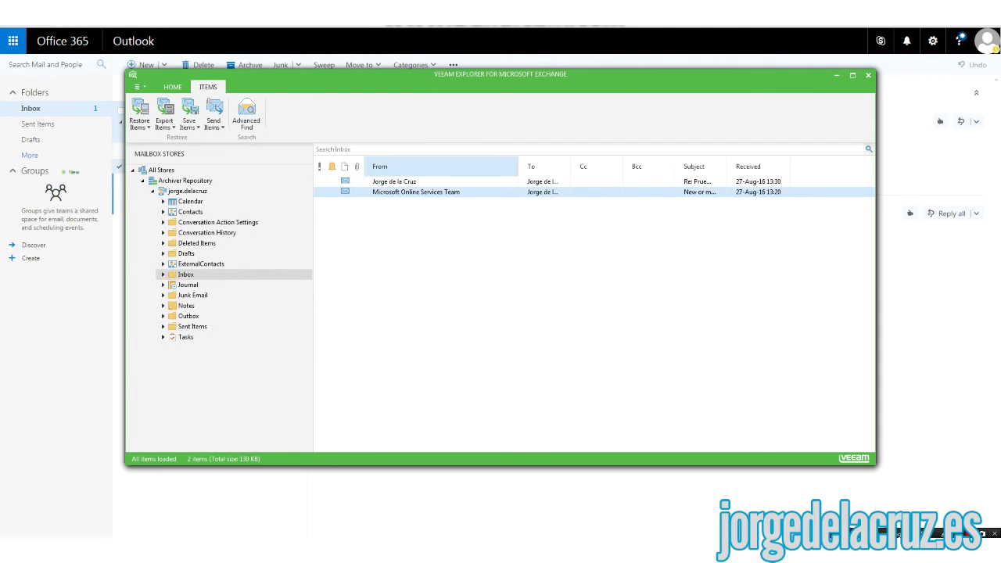
{"action": "left_click", "coordinate": [86, 94]}
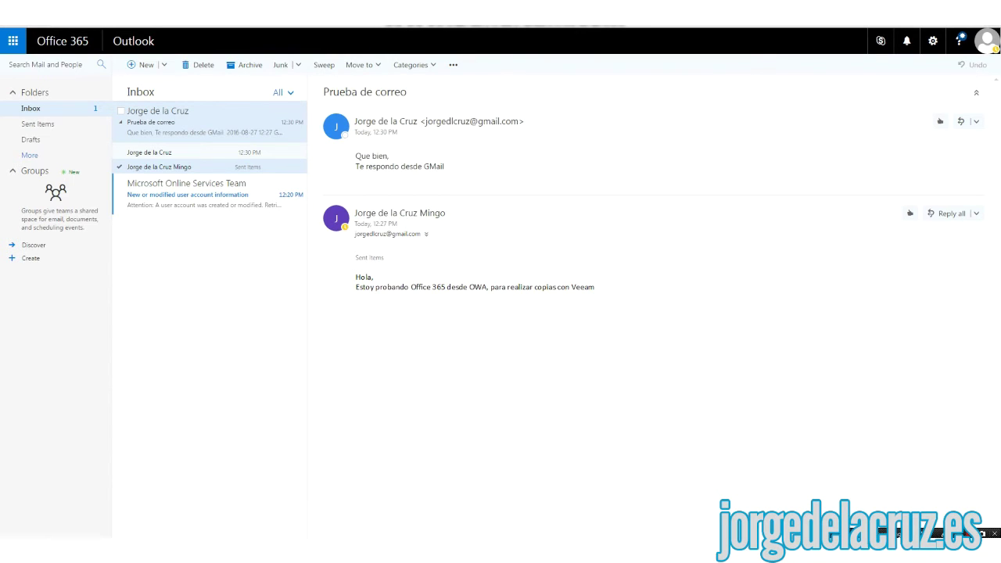
{"action": "key", "text": "alt+Tab"}
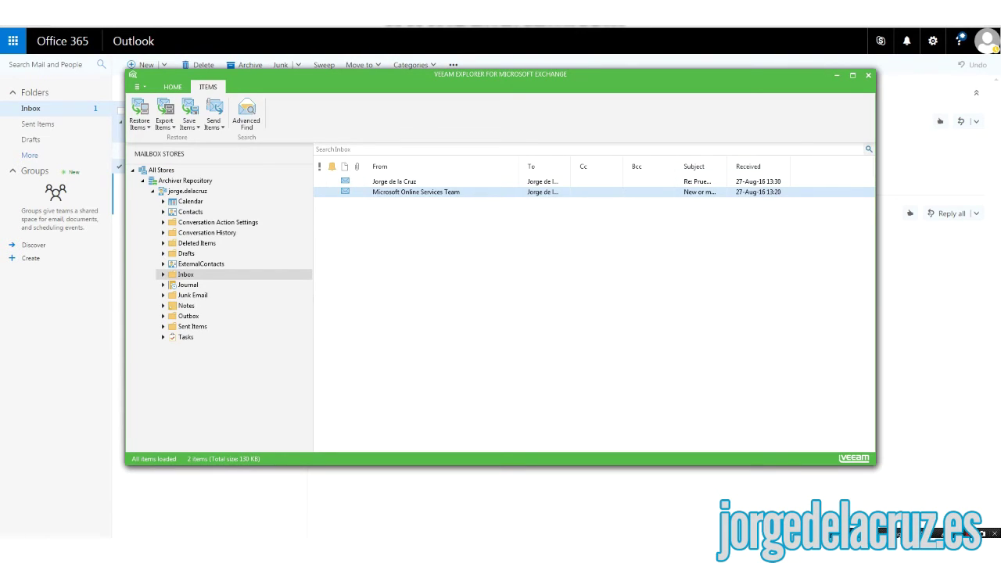
{"action": "left_click", "coordinate": [394, 181]}
{"action": "right_click", "coordinate": [398, 182]}
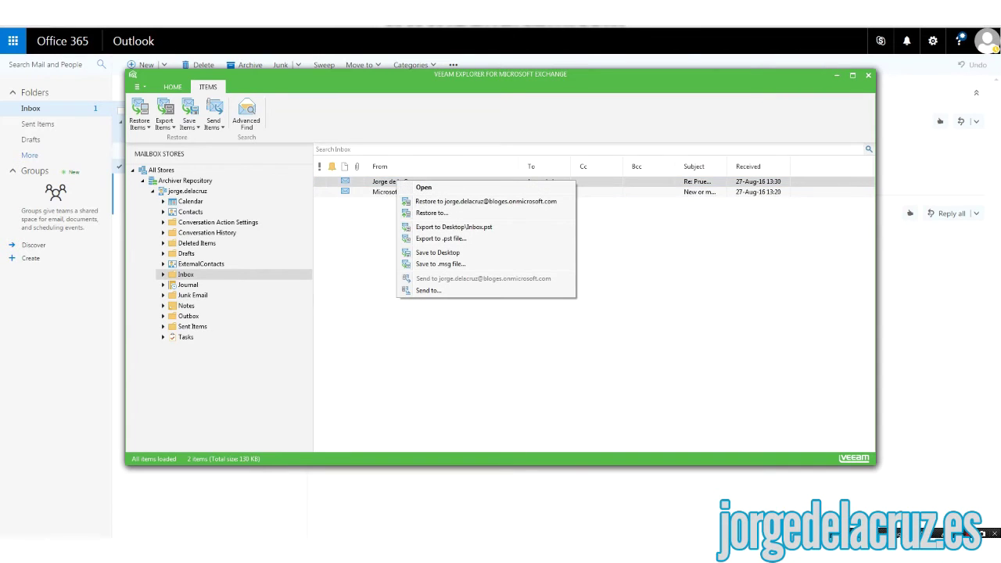
{"action": "key", "text": "Return"}
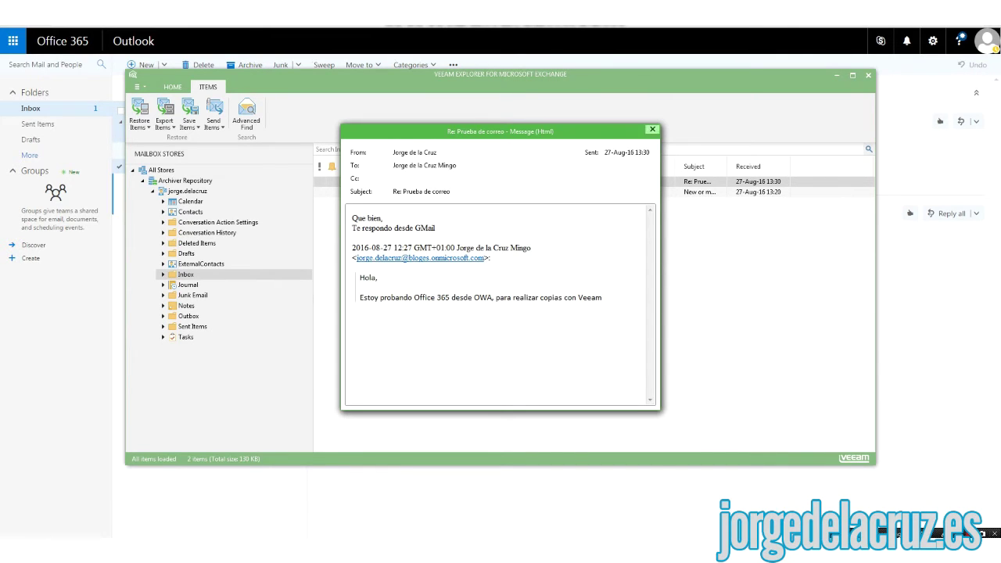
{"action": "left_click", "coordinate": [652, 129]}
{"action": "right_click", "coordinate": [410, 181]}
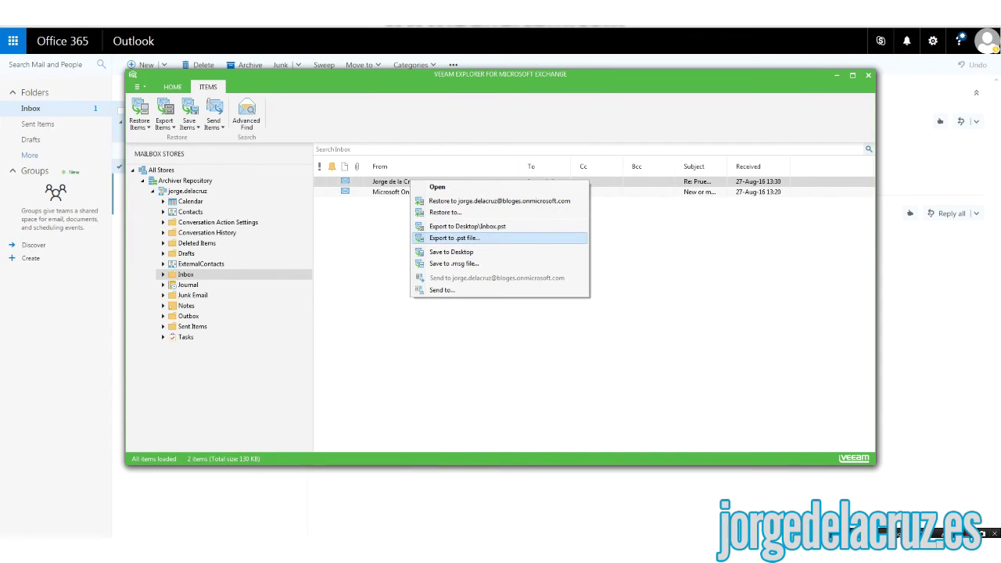
{"action": "left_click", "coordinate": [453, 264]}
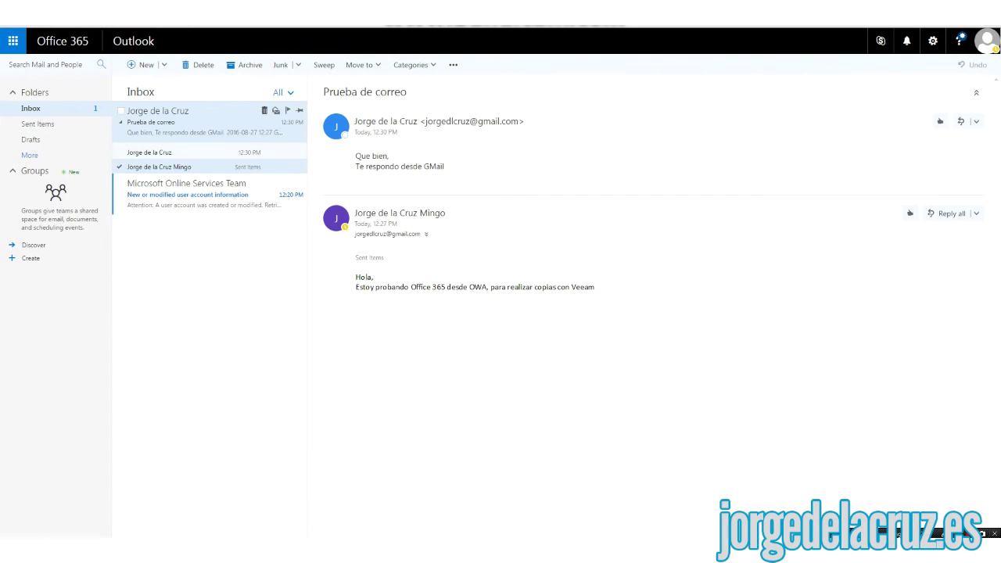
- Delete the Prueba de correo and Microsoft Online Services Team messages, purging both from Deleted Items
{"action": "left_click", "coordinate": [264, 110]}
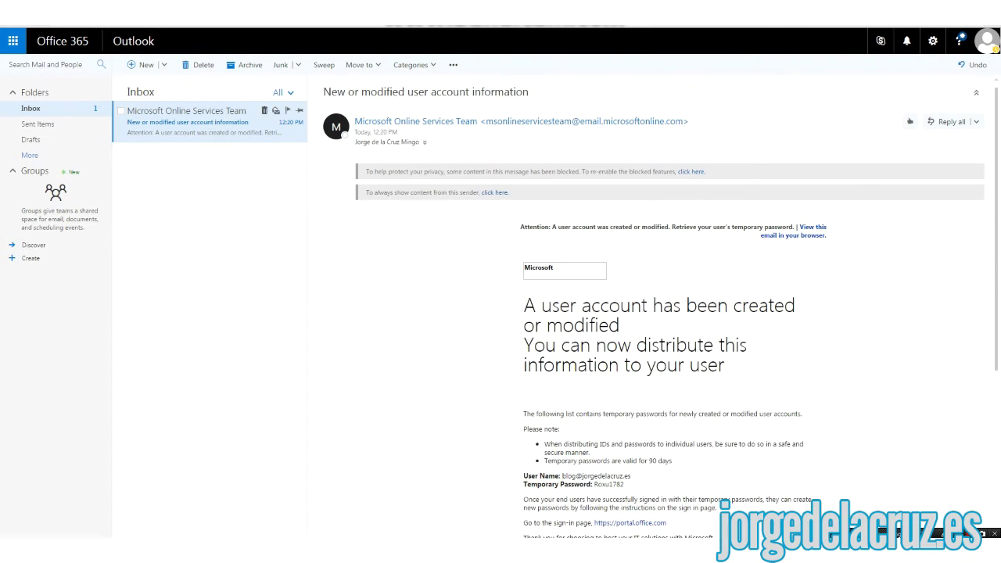
{"action": "left_click", "coordinate": [264, 111]}
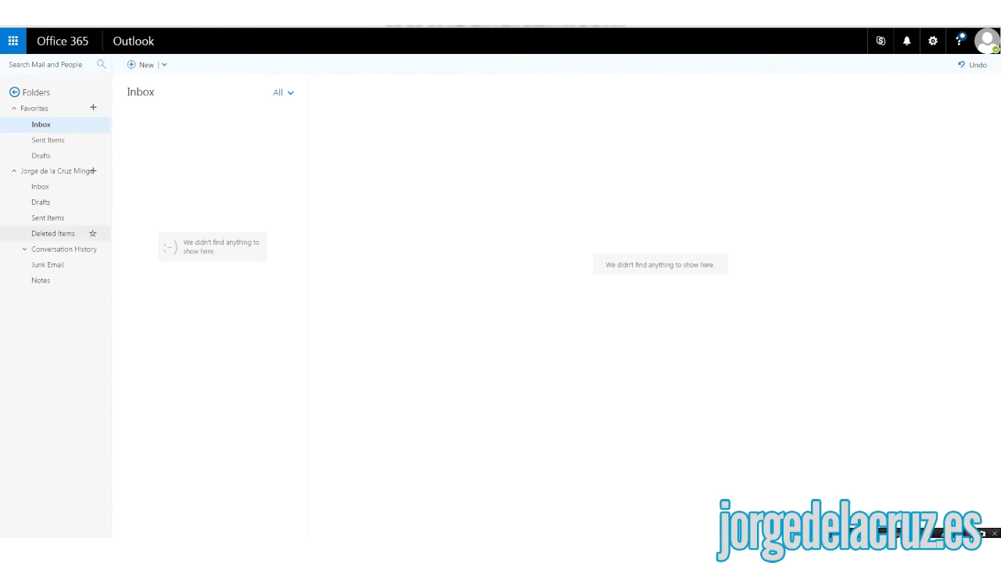
{"action": "left_click", "coordinate": [54, 233]}
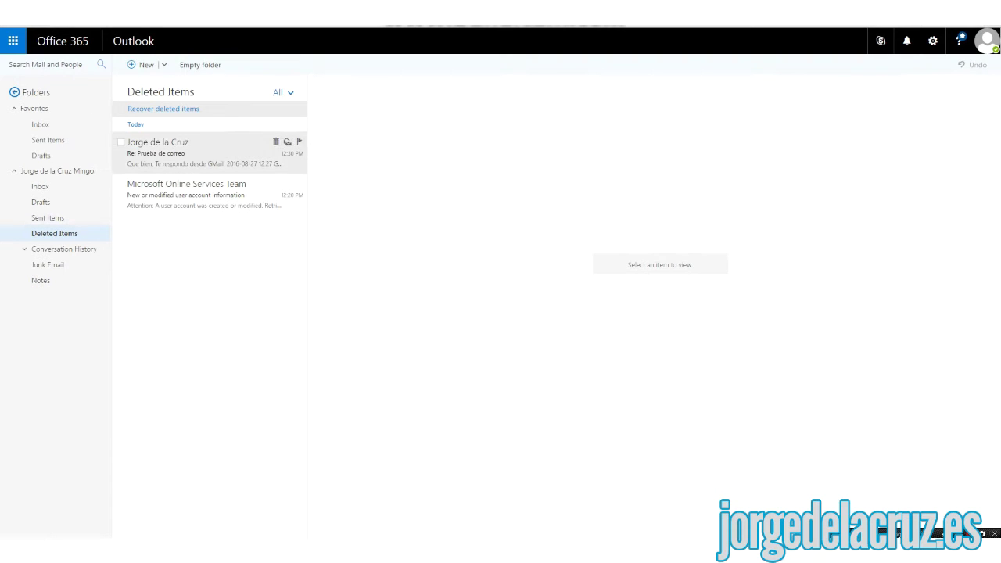
{"action": "left_click", "coordinate": [276, 142]}
{"action": "key", "text": "Return"}
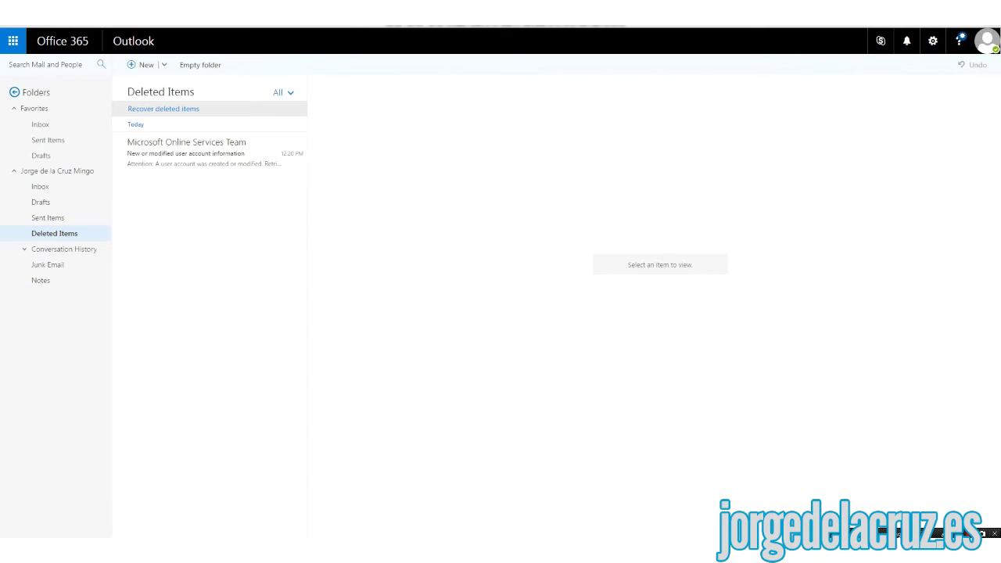
{"action": "left_click", "coordinate": [275, 142]}
{"action": "key", "text": "Return"}
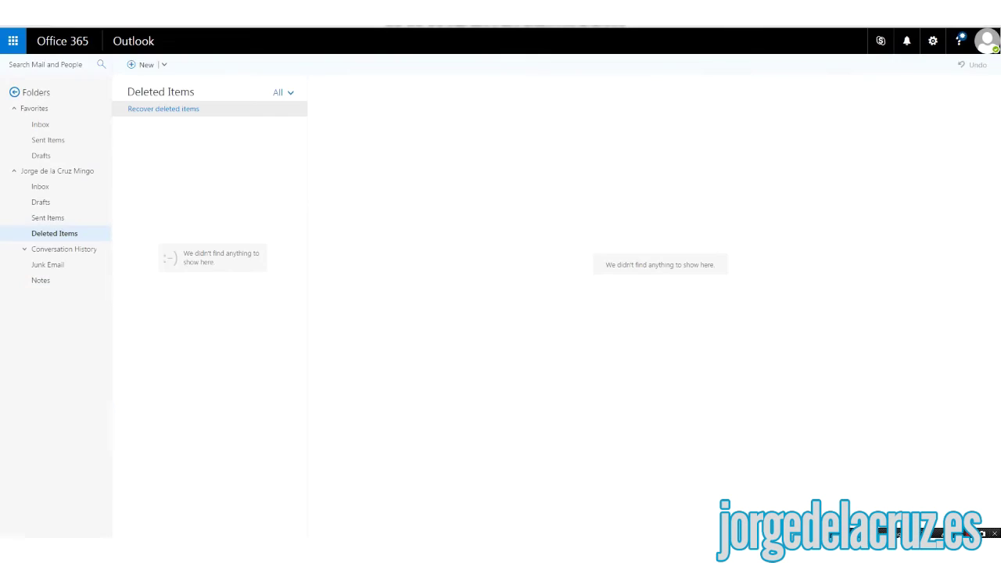
{"action": "left_click", "coordinate": [40, 124]}
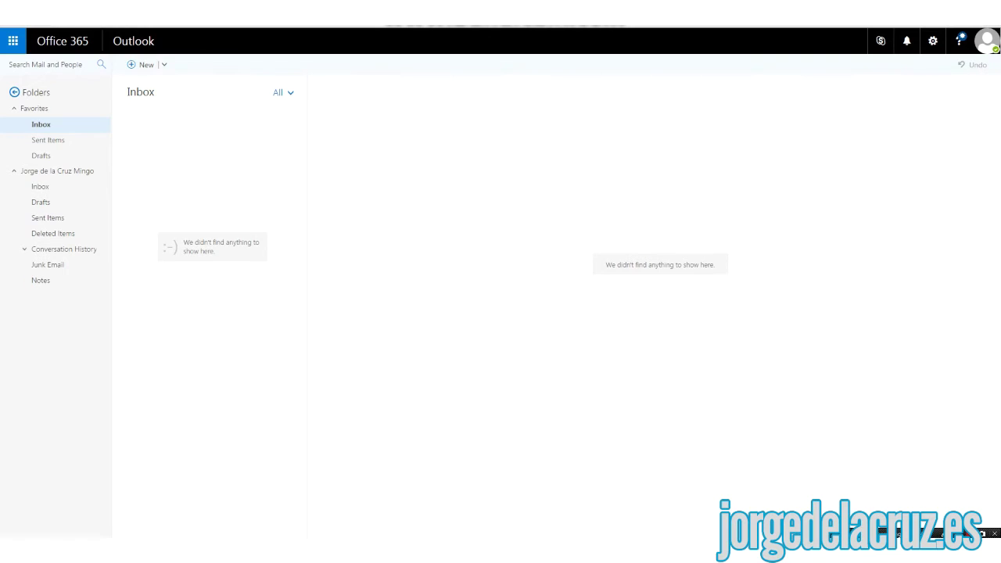
{"action": "key", "text": "alt+Tab"}
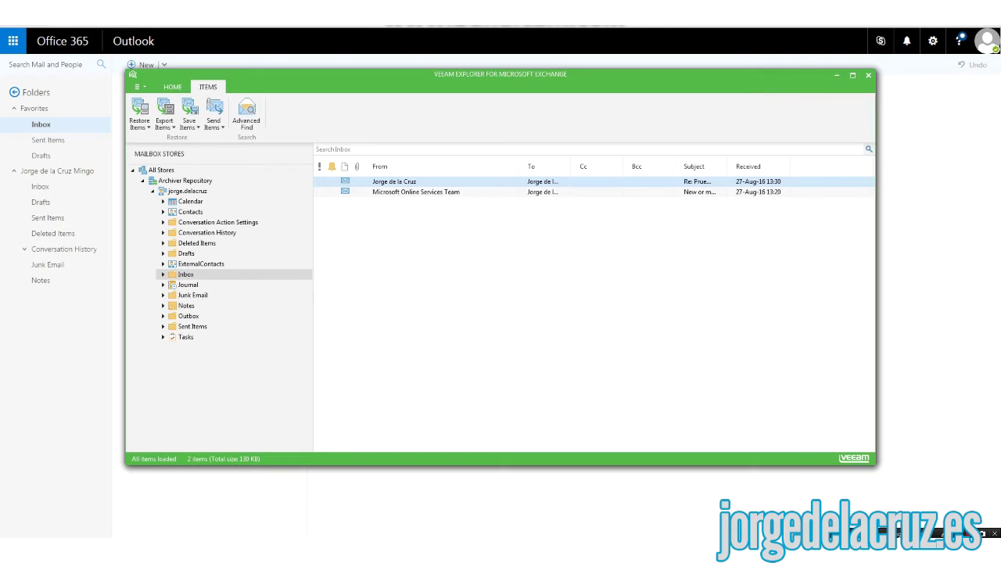
- Restore the Prueba de correo message to its original mailbox using the account's e-mail and password
{"action": "right_click", "coordinate": [403, 181]}
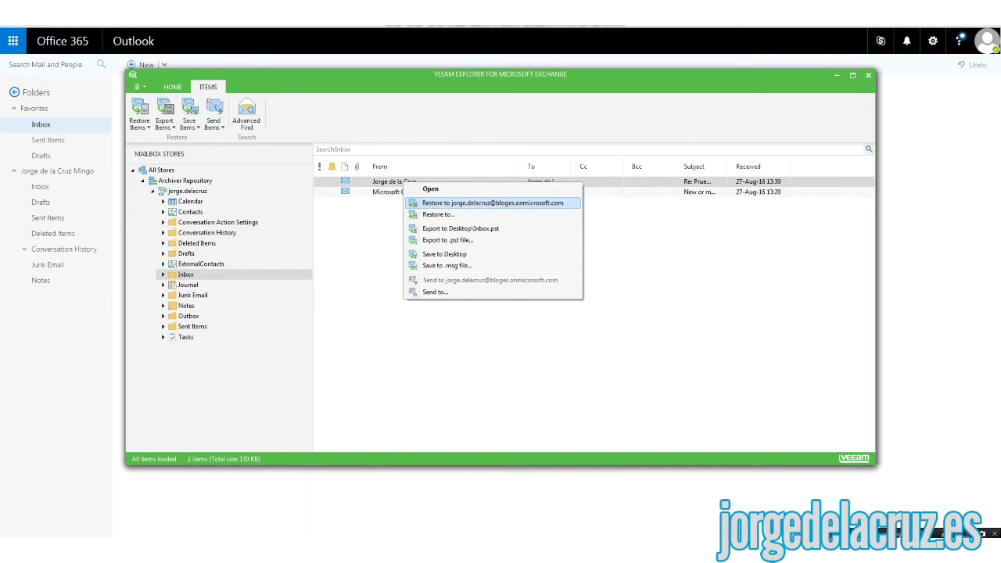
{"action": "key", "text": "Return"}
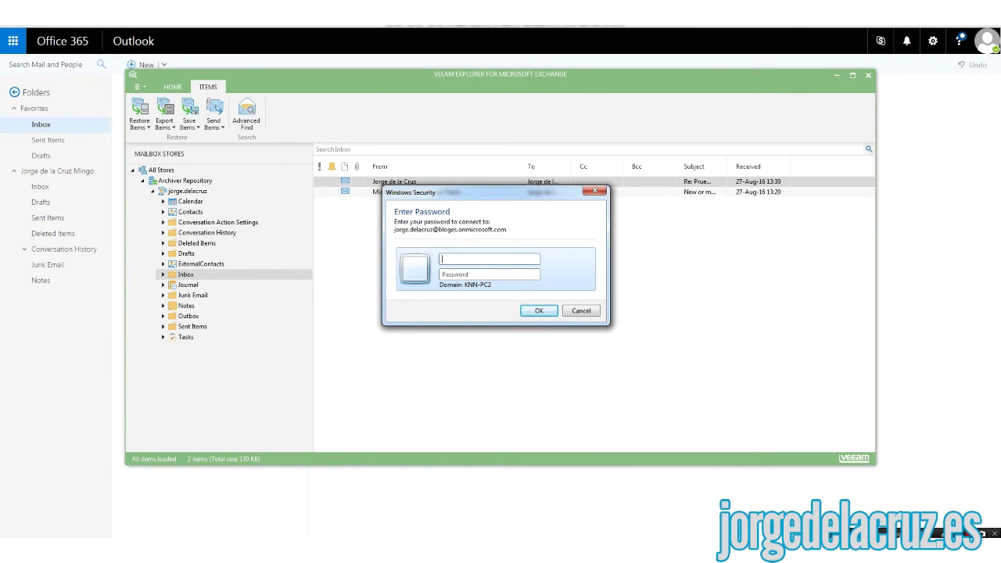
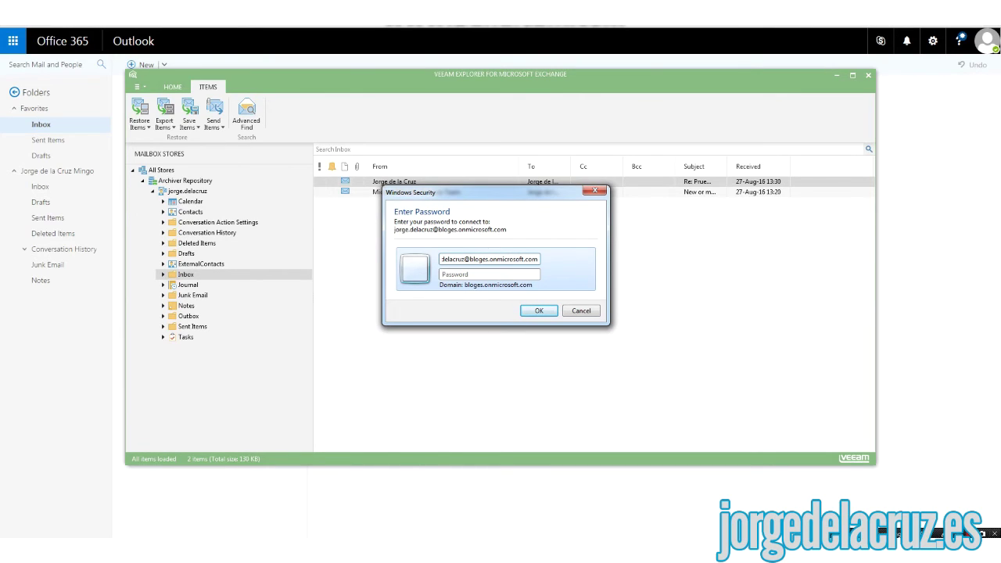
{"action": "key", "text": "Tab"}
{"action": "type", "text": "•••••••••••"}
{"action": "key", "text": "Return"}
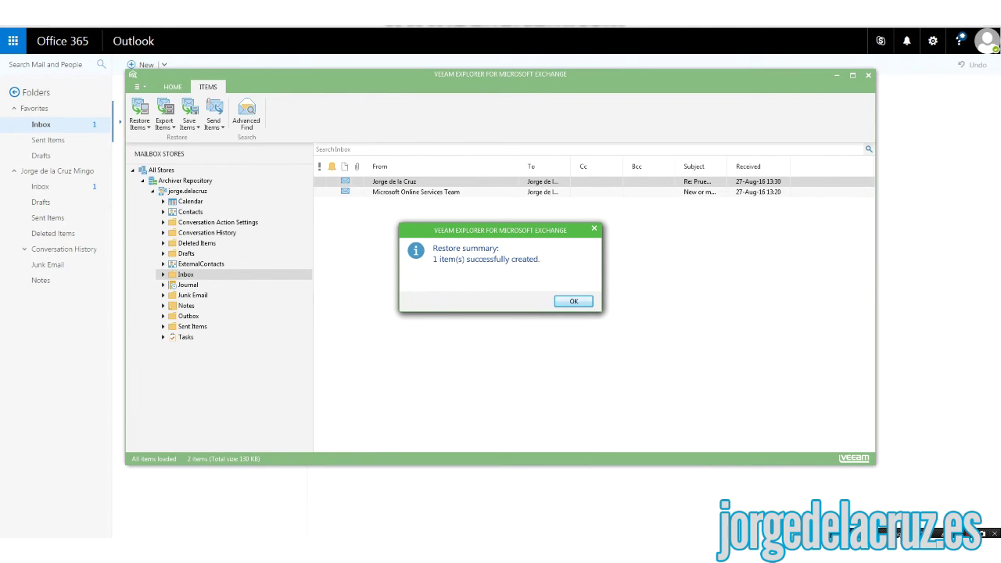
{"action": "key", "text": "Return"}
{"action": "left_click_drag", "start_coordinate": [501, 74], "coordinate": [631, 80]}
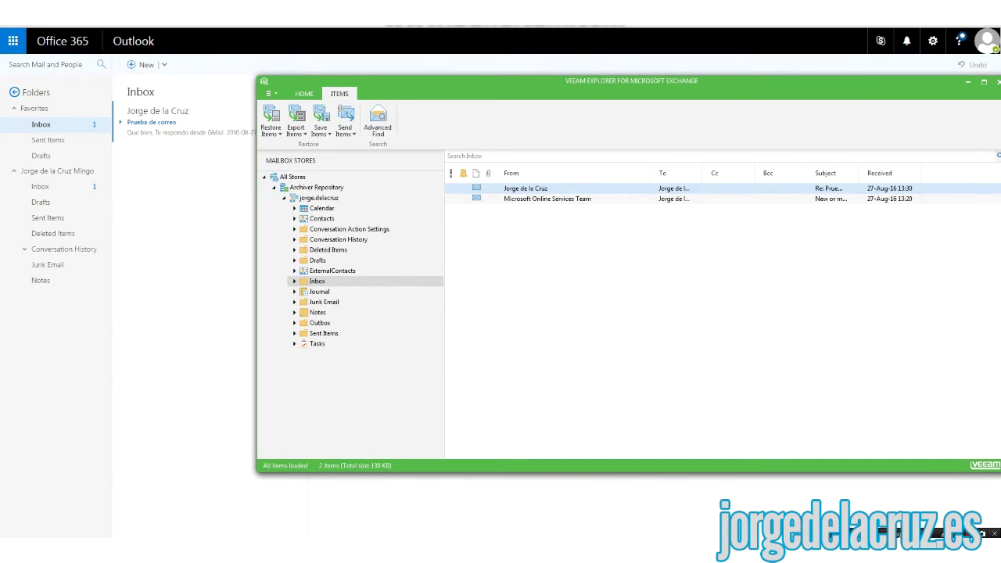
{"action": "key", "text": "alt+Tab"}
- Check the restored message in Outlook, then restore the Microsoft Online Services Team message too
{"action": "left_click", "coordinate": [204, 122]}
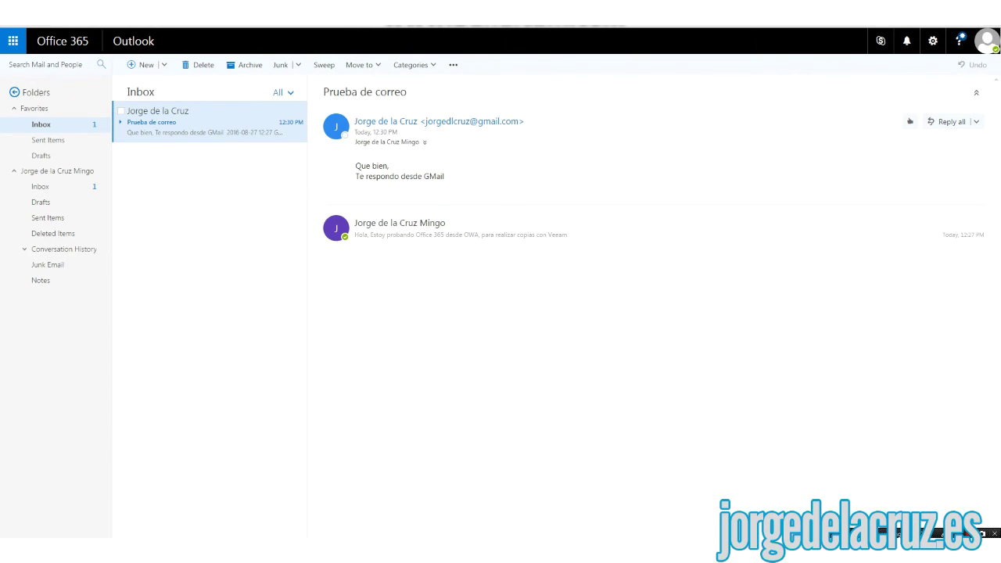
{"action": "key", "text": "alt+Tab"}
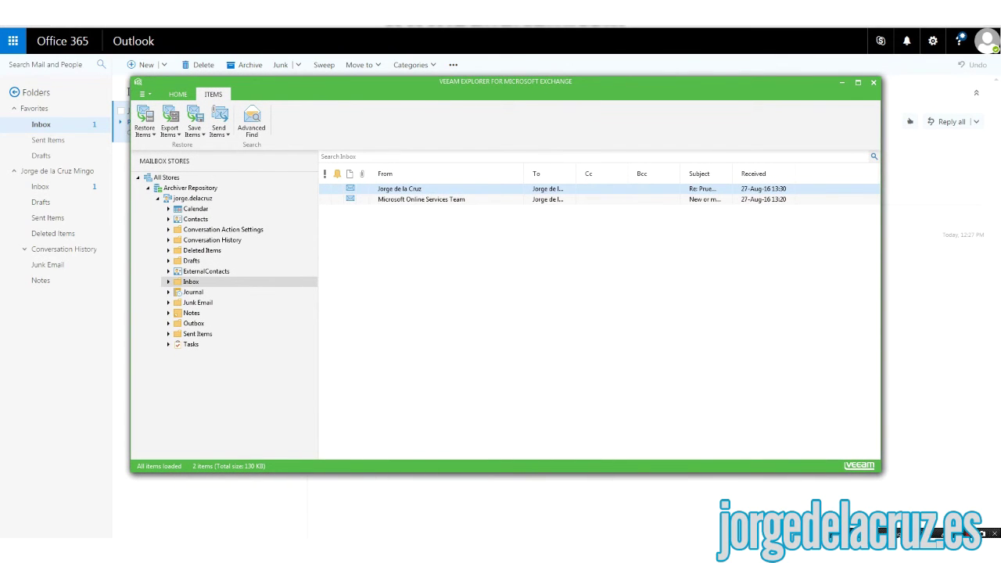
{"action": "left_click", "coordinate": [421, 198]}
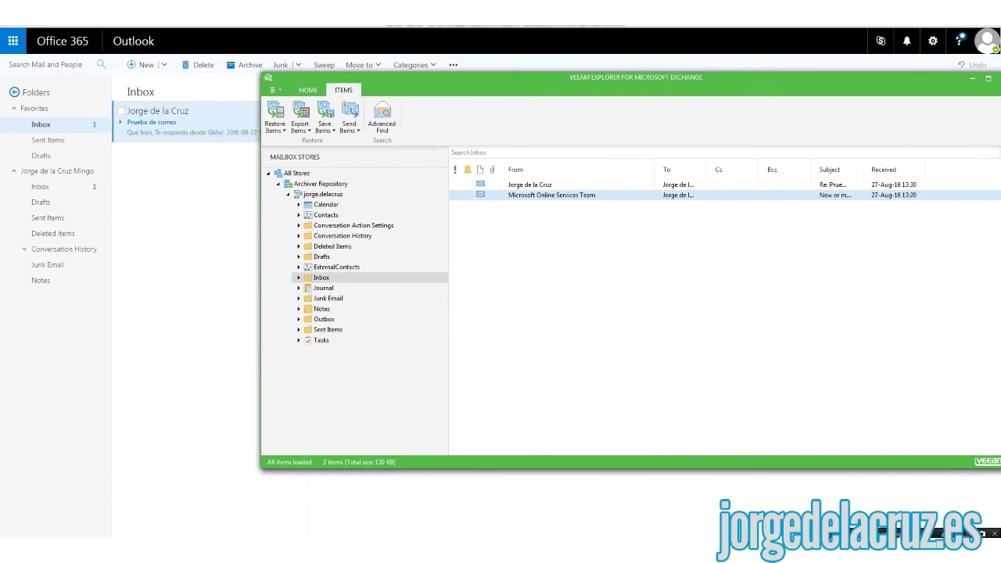
{"action": "right_click", "coordinate": [519, 195]}
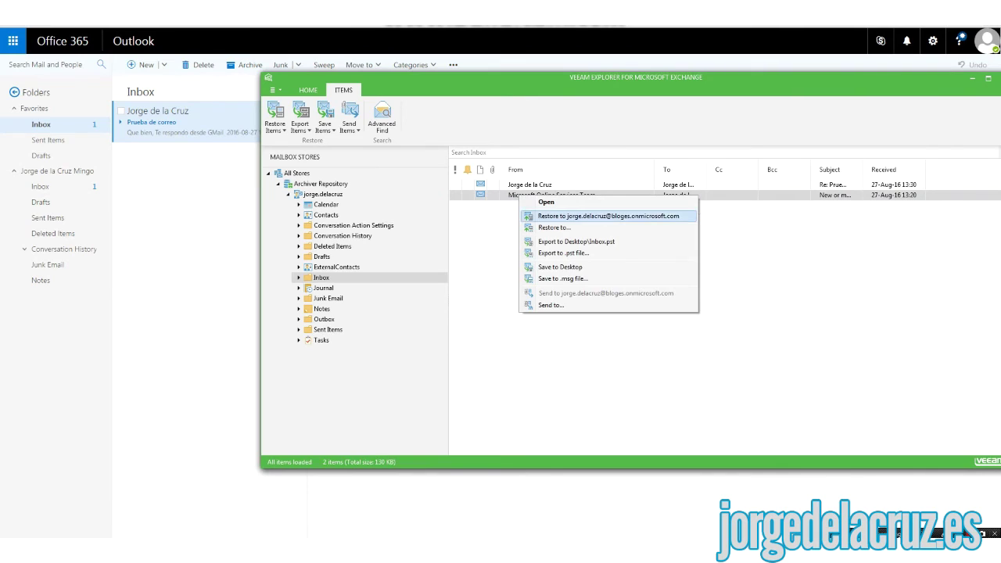
{"action": "key", "text": "Return"}
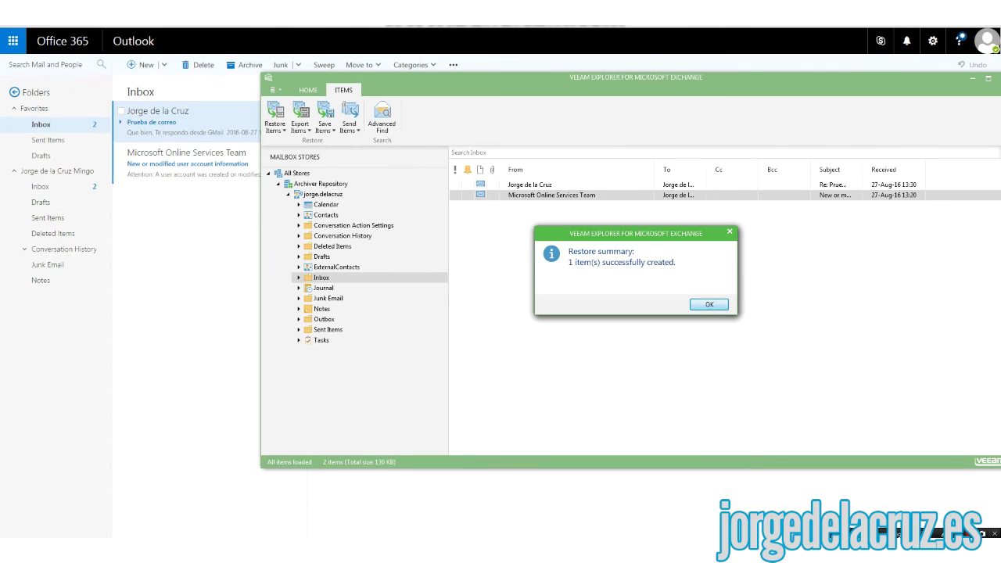
{"action": "key", "text": "Return"}
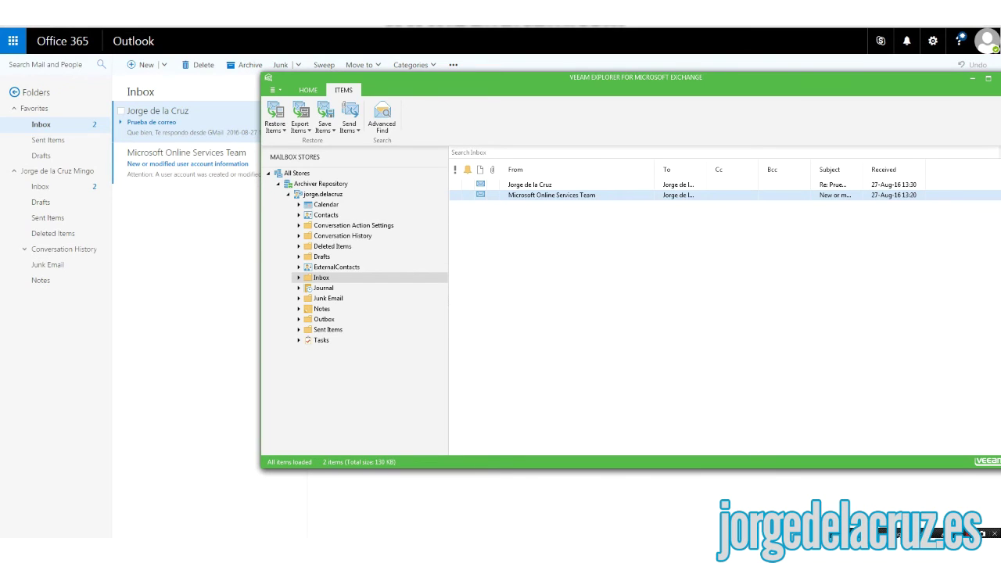
- Browse the backed-up Calendar and Contacts, return to the Inbox, and open Advanced Find
{"action": "left_click", "coordinate": [326, 204]}
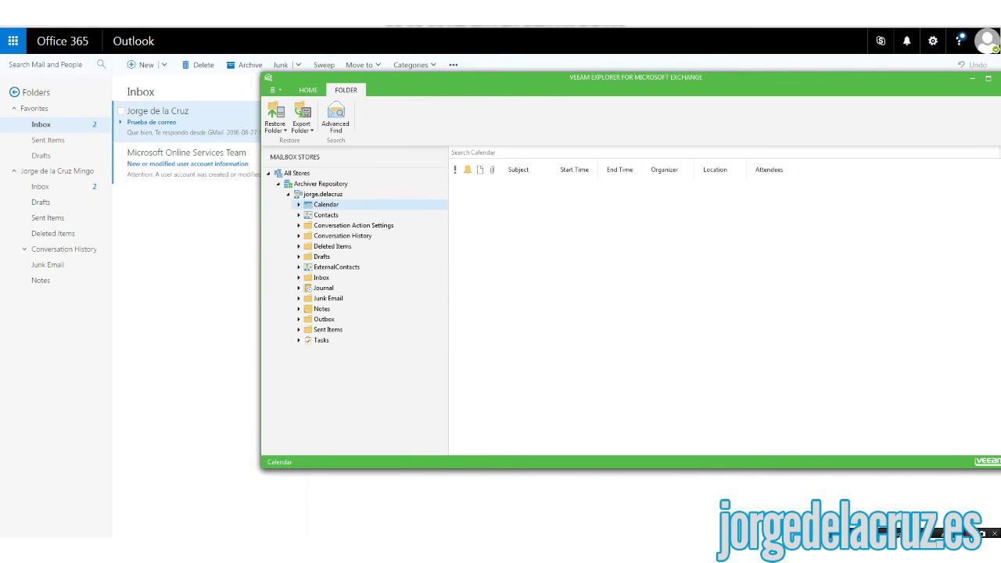
{"action": "left_click", "coordinate": [326, 214]}
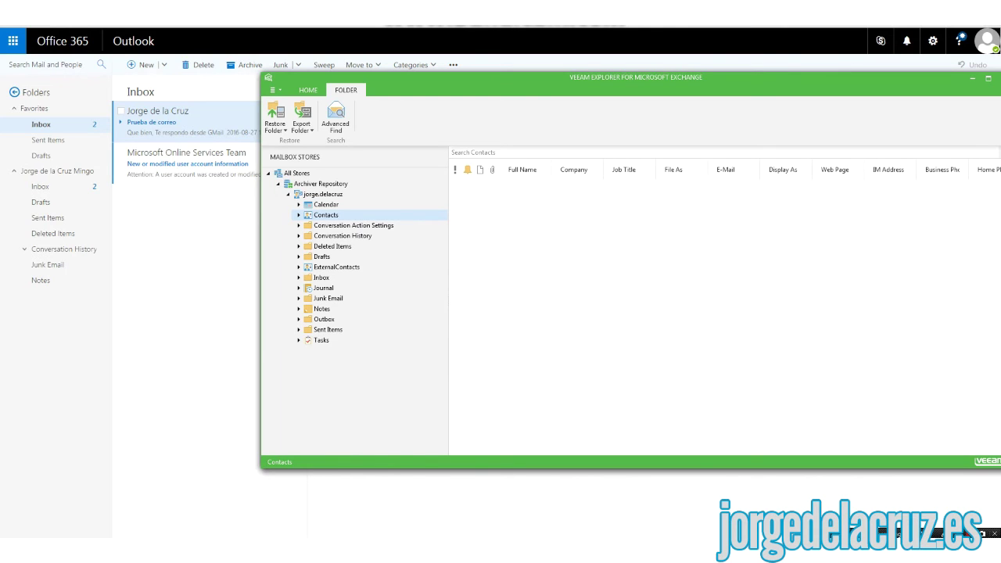
{"action": "left_click", "coordinate": [321, 277]}
{"action": "left_click_drag", "start_coordinate": [704, 78], "coordinate": [576, 82]}
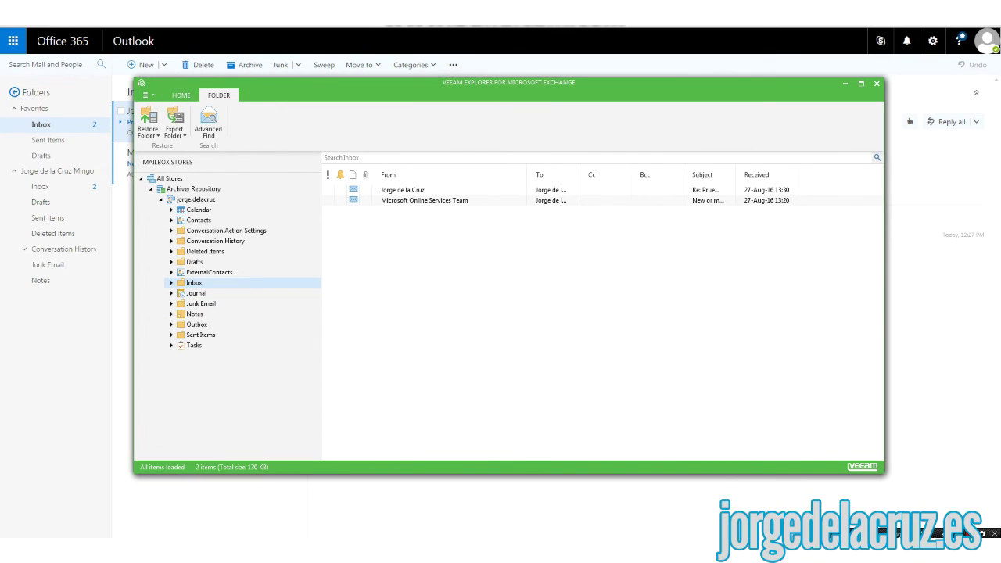
{"action": "left_click", "coordinate": [402, 190]}
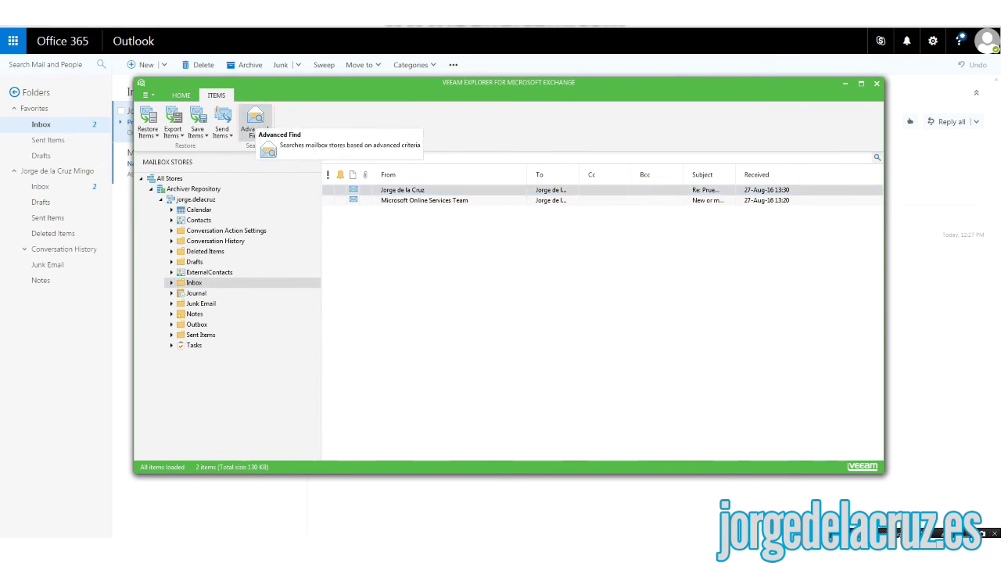
{"action": "left_click", "coordinate": [255, 124]}
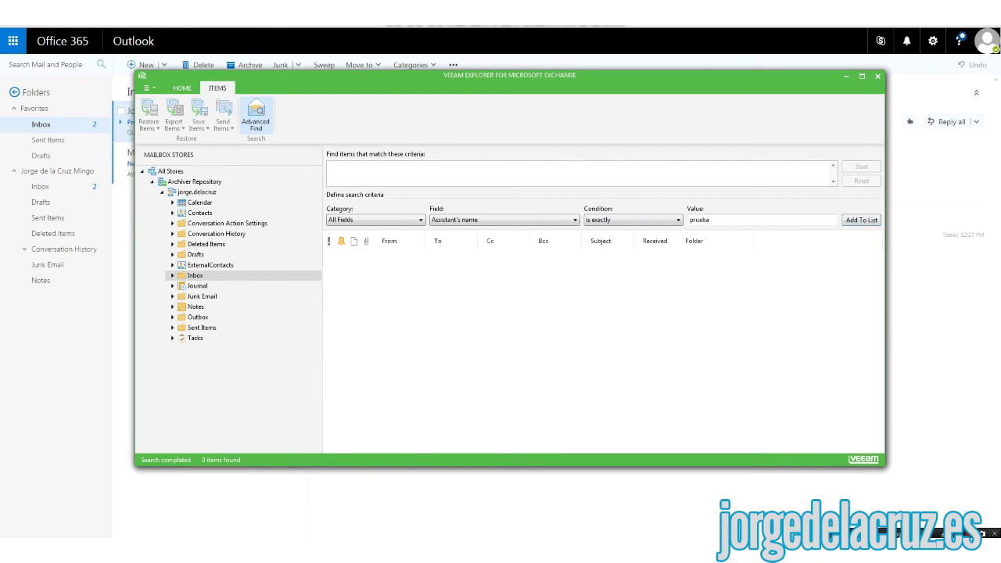
- Keep All Fields as the category and pick Subject as the search field
{"action": "left_click", "coordinate": [194, 275]}
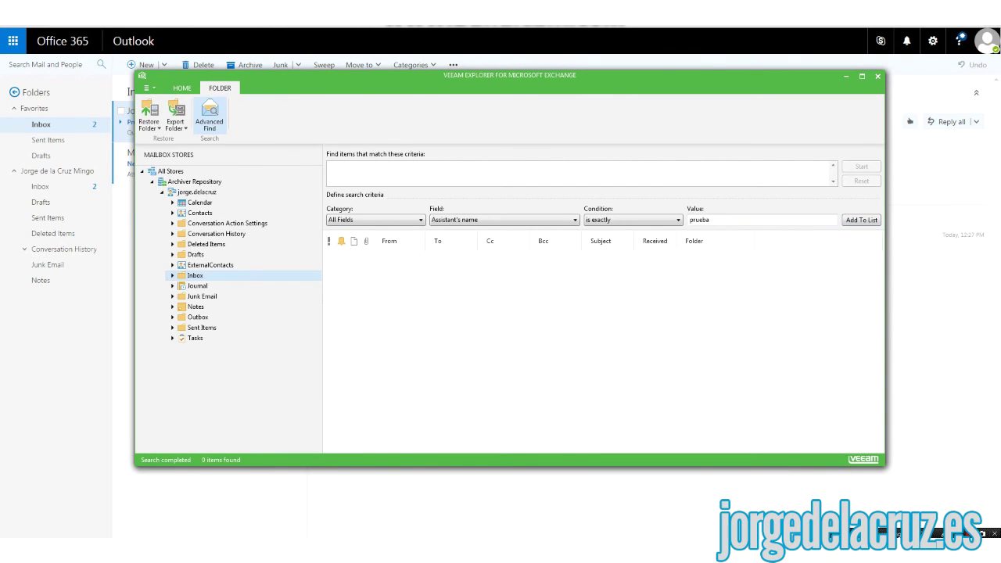
{"action": "key", "text": "Tab"}
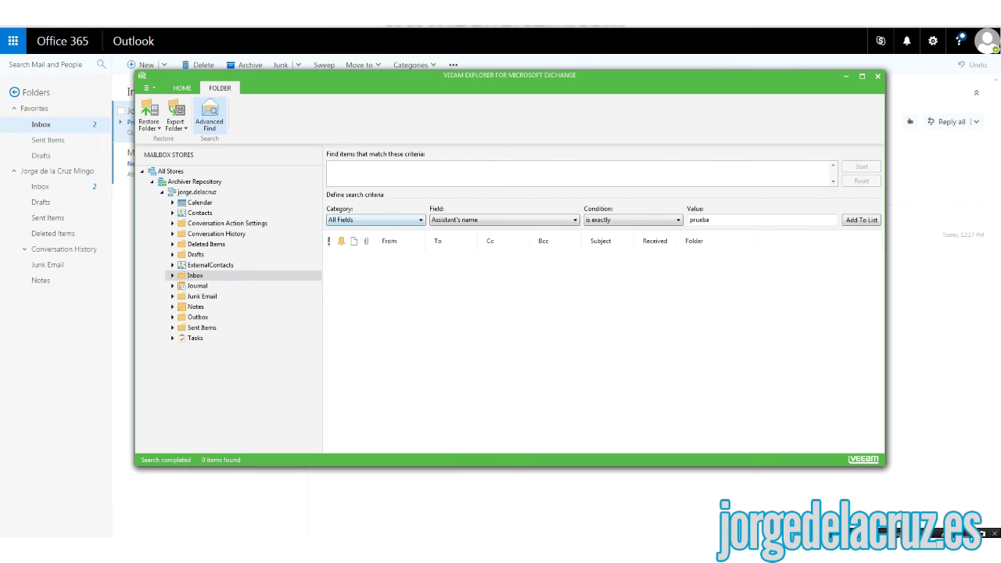
{"action": "key", "text": "alt+Down"}
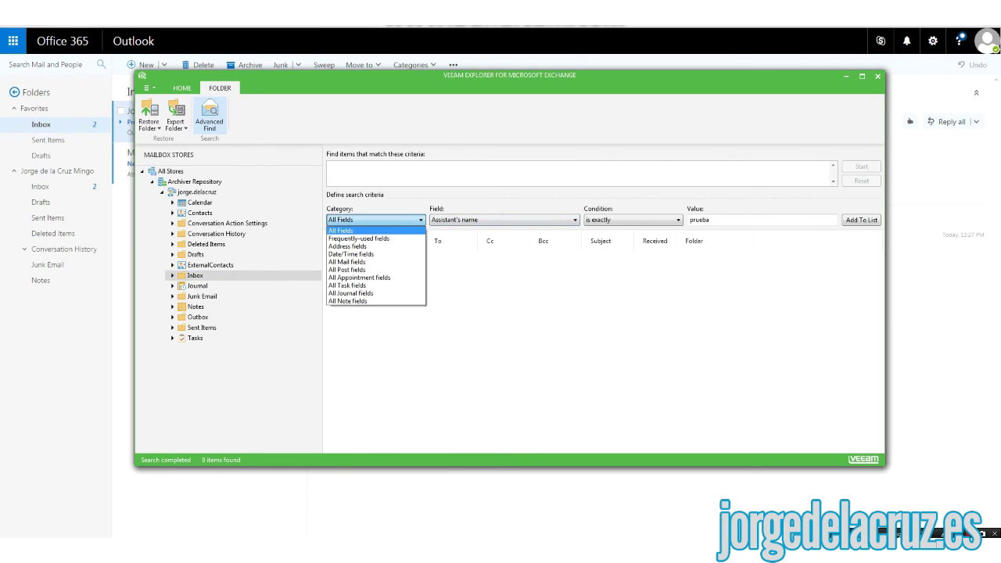
{"action": "key", "text": "Return"}
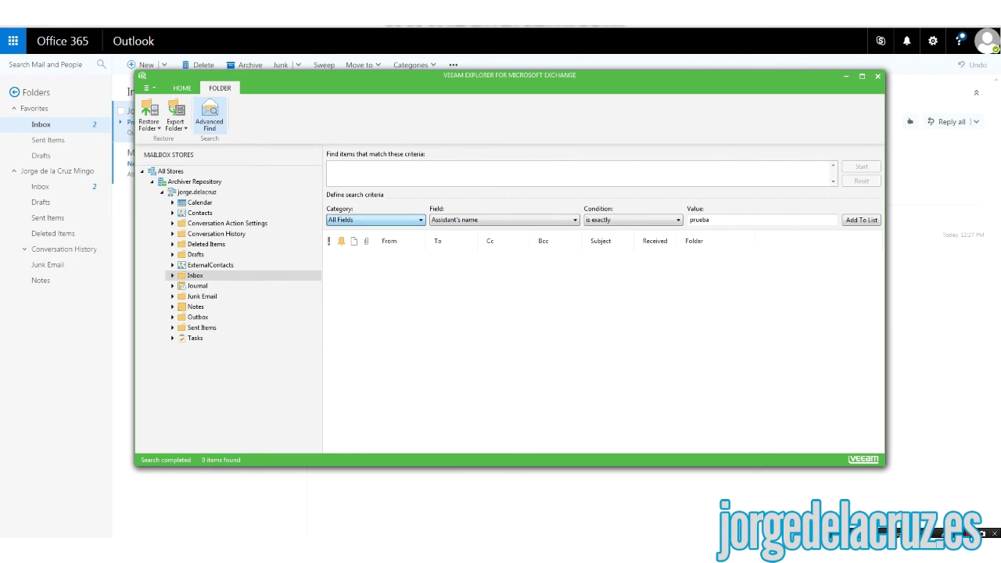
{"action": "key", "text": "Tab"}
{"action": "key", "text": "alt+Down"}
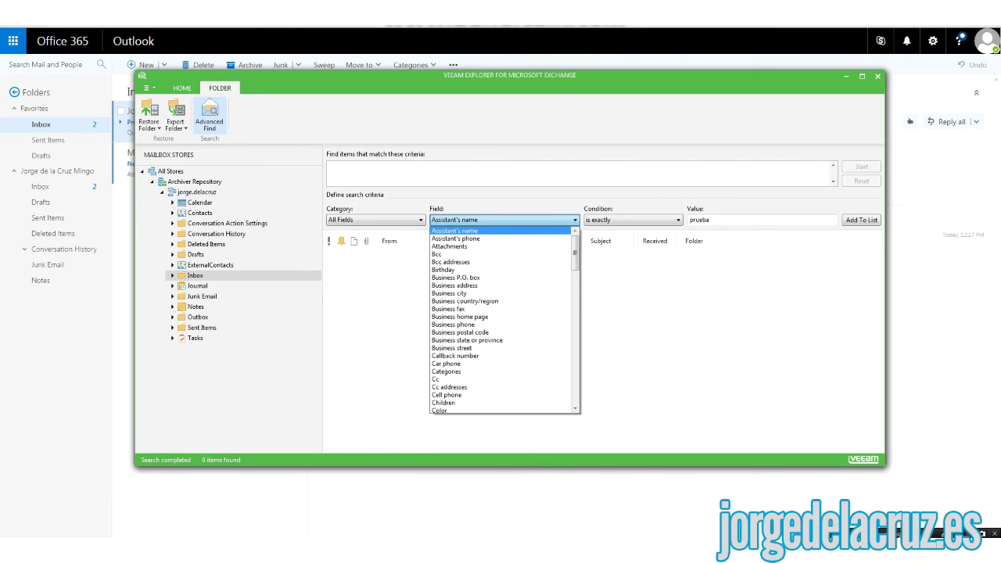
{"action": "key", "text": "Down"}
{"action": "key", "text": "Down"}
{"action": "key", "text": "Down"}
{"action": "key", "text": "Down"}
{"action": "key", "text": "Down"}
{"action": "key", "text": "Down"}
{"action": "key", "text": "Down"}
{"action": "key", "text": "Down"}
{"action": "key", "text": "Down"}
{"action": "key", "text": "Down"}
{"action": "key", "text": "Down"}
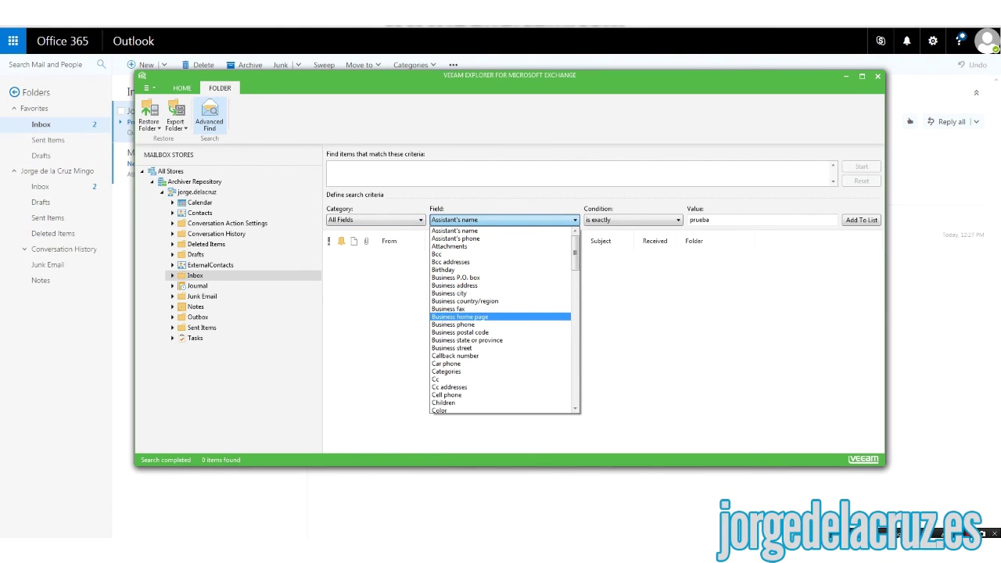
{"action": "scroll", "coordinate": [504, 320], "scroll_direction": "down", "scroll_amount": 15}
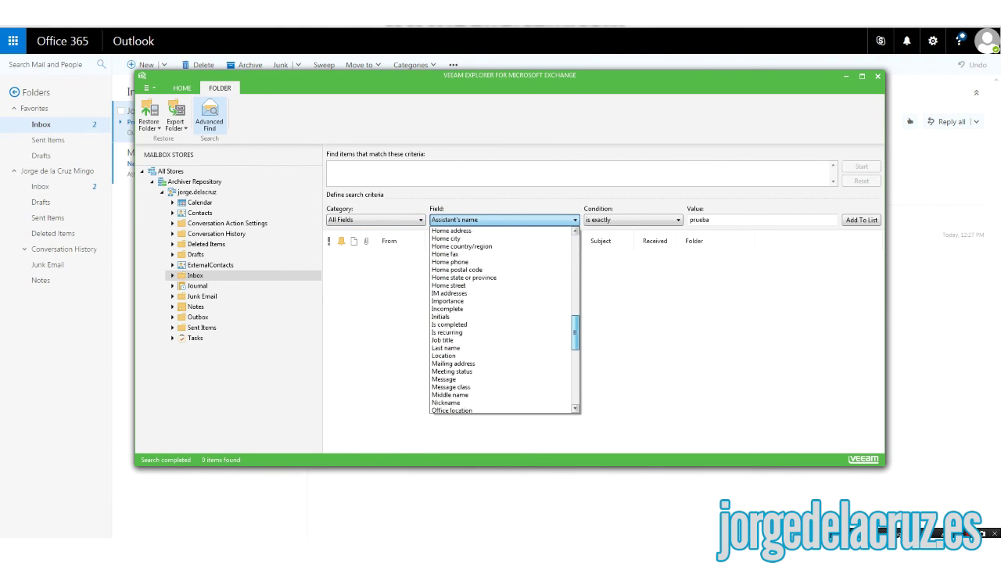
{"action": "scroll", "coordinate": [504, 321], "scroll_direction": "down", "scroll_amount": 8}
{"action": "left_click", "coordinate": [469, 337]}
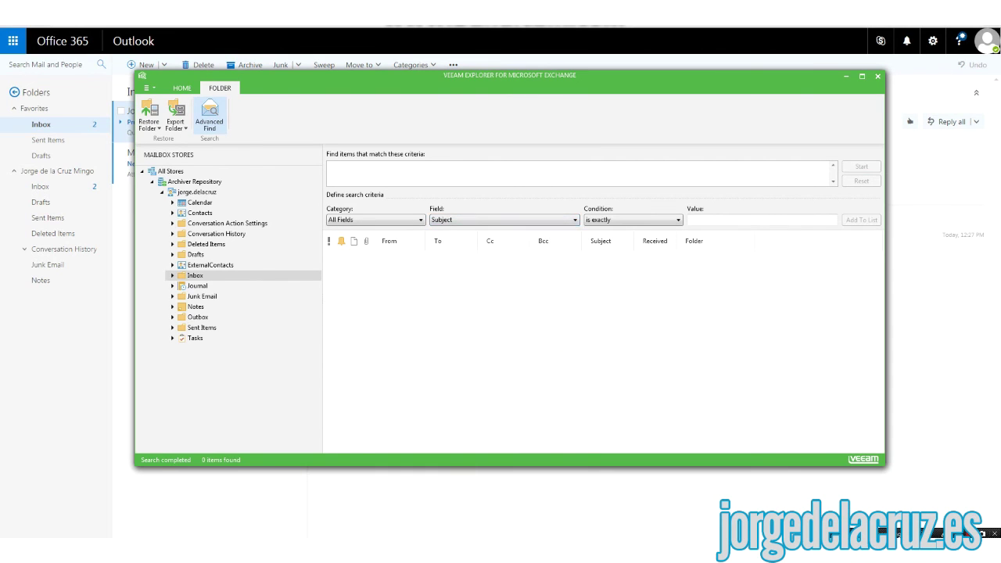
- Add the criterion Subject contains 'prueba' and select the single message found
{"action": "left_click", "coordinate": [632, 220]}
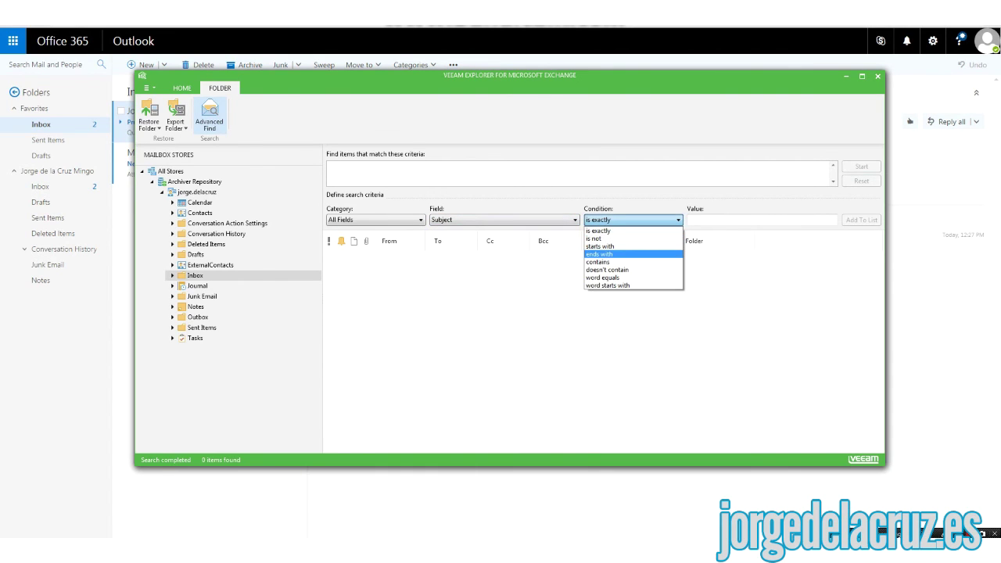
{"action": "left_click", "coordinate": [618, 261]}
{"action": "left_click", "coordinate": [691, 220]}
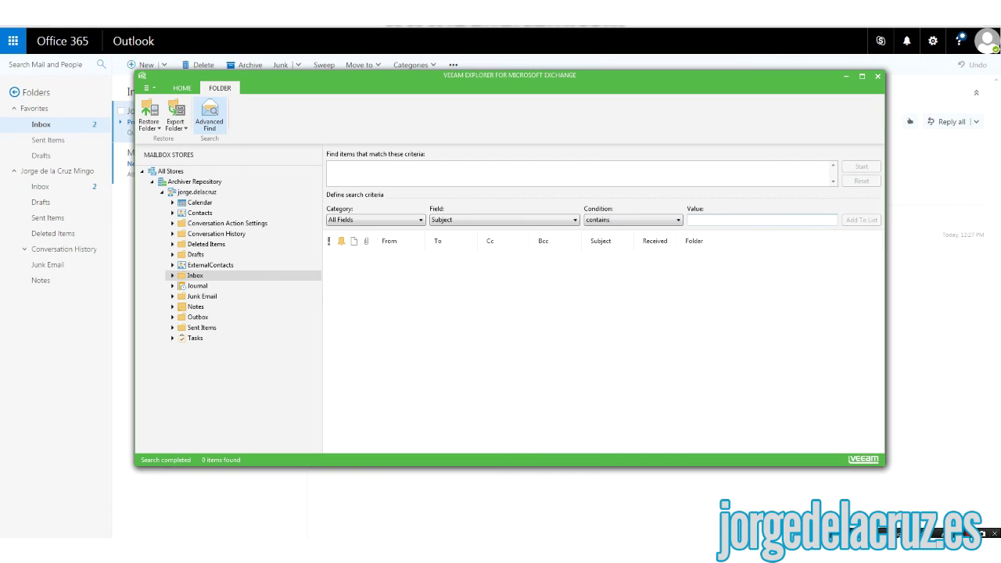
{"action": "type", "text": "prueba"}
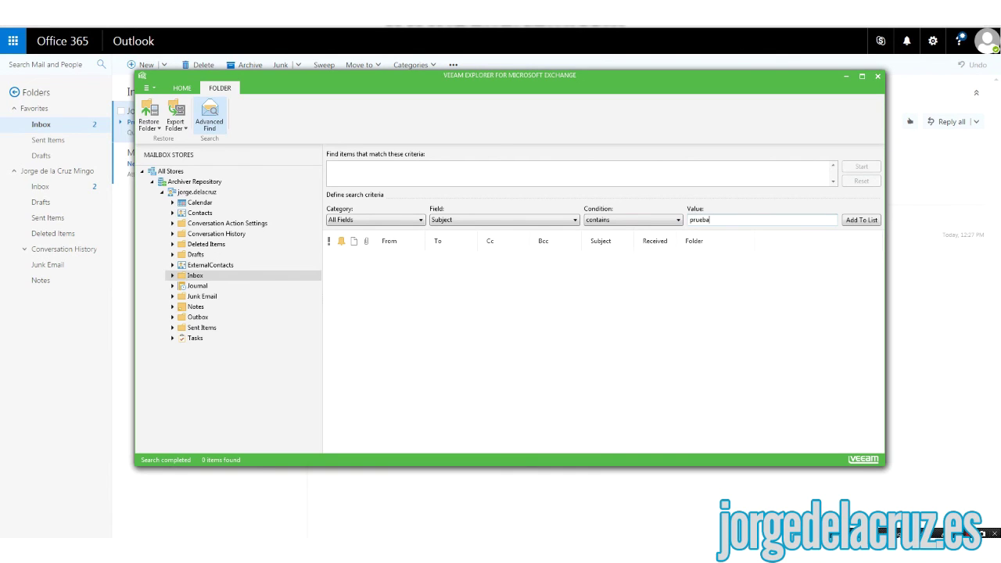
{"action": "key", "text": "Return"}
{"action": "key", "text": "Return"}
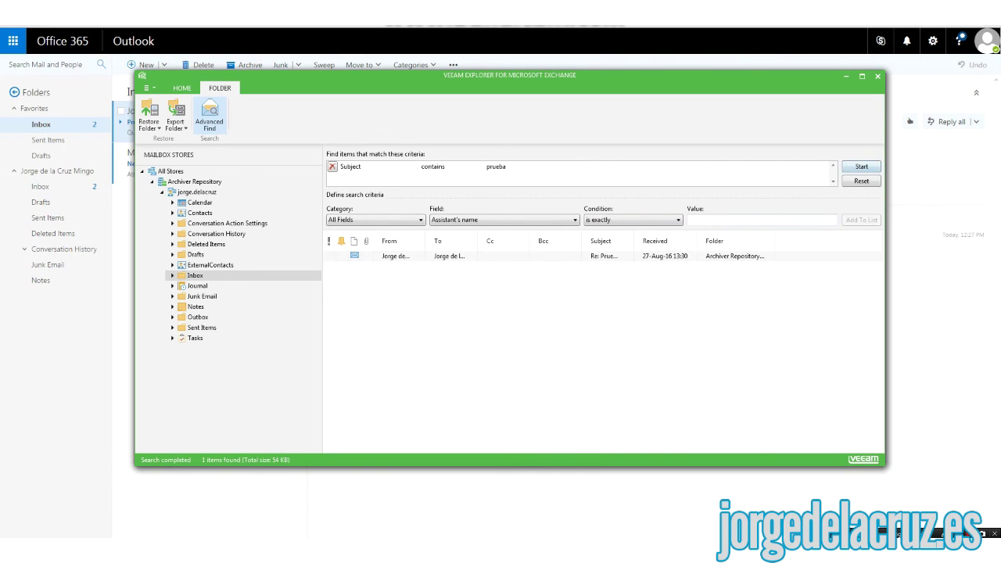
{"action": "left_click", "coordinate": [454, 256]}
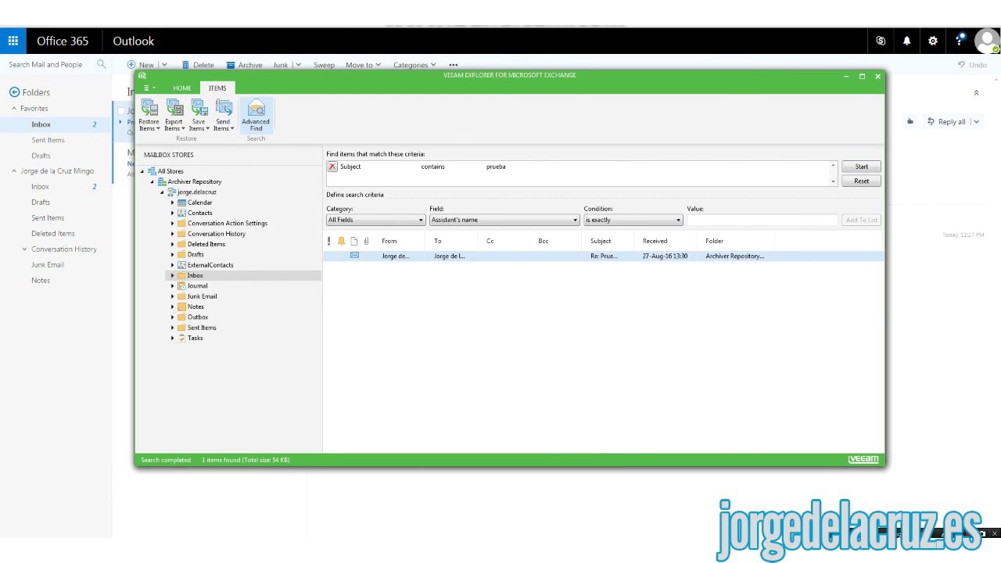
- Widen the To column, browse the field list without changing it, and close Veeam Explorer
{"action": "left_click_drag", "start_coordinate": [477, 241], "coordinate": [513, 241]}
{"action": "left_click", "coordinate": [504, 220]}
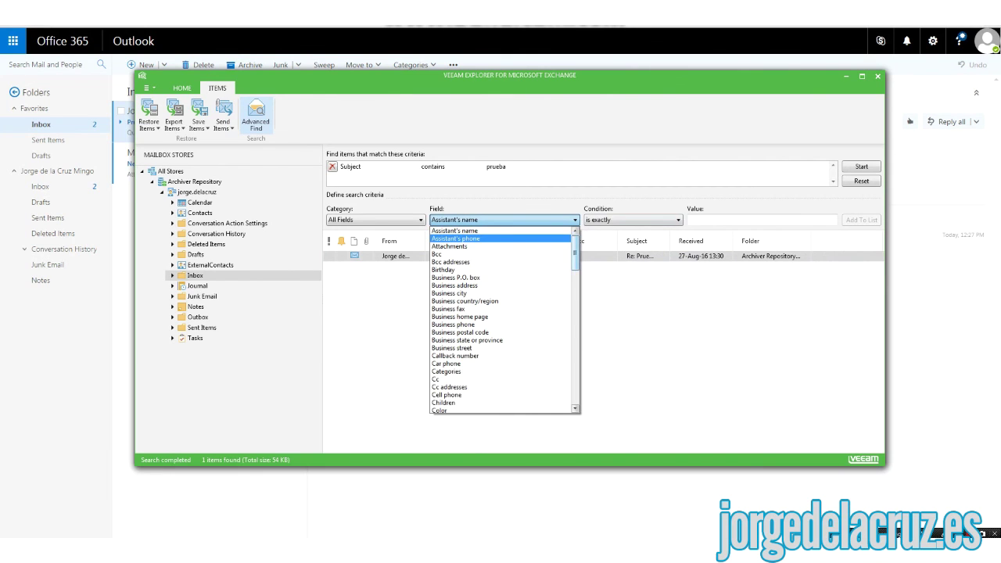
{"action": "scroll", "coordinate": [504, 320], "scroll_direction": "down", "scroll_amount": 15}
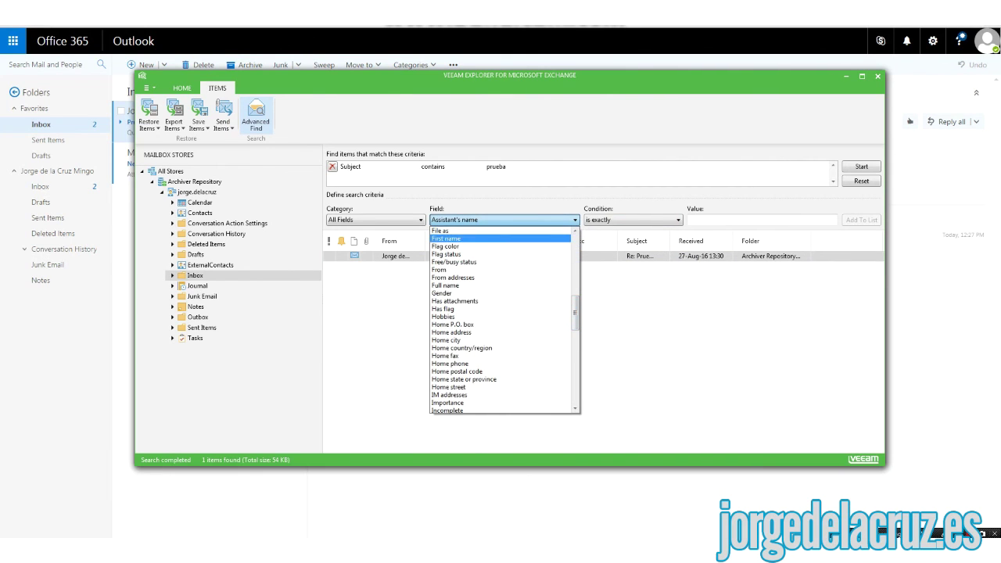
{"action": "scroll", "coordinate": [505, 320], "scroll_direction": "down", "scroll_amount": 13}
{"action": "scroll", "coordinate": [504, 321], "scroll_direction": "down", "scroll_amount": 5}
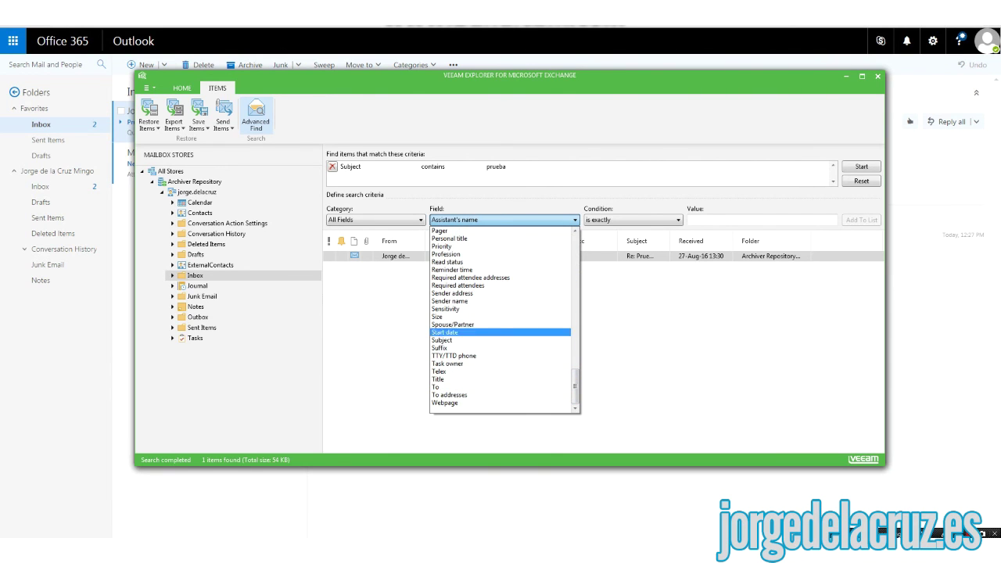
{"action": "scroll", "coordinate": [500, 289], "scroll_direction": "up", "scroll_amount": 7}
{"action": "scroll", "coordinate": [505, 320], "scroll_direction": "up", "scroll_amount": 7}
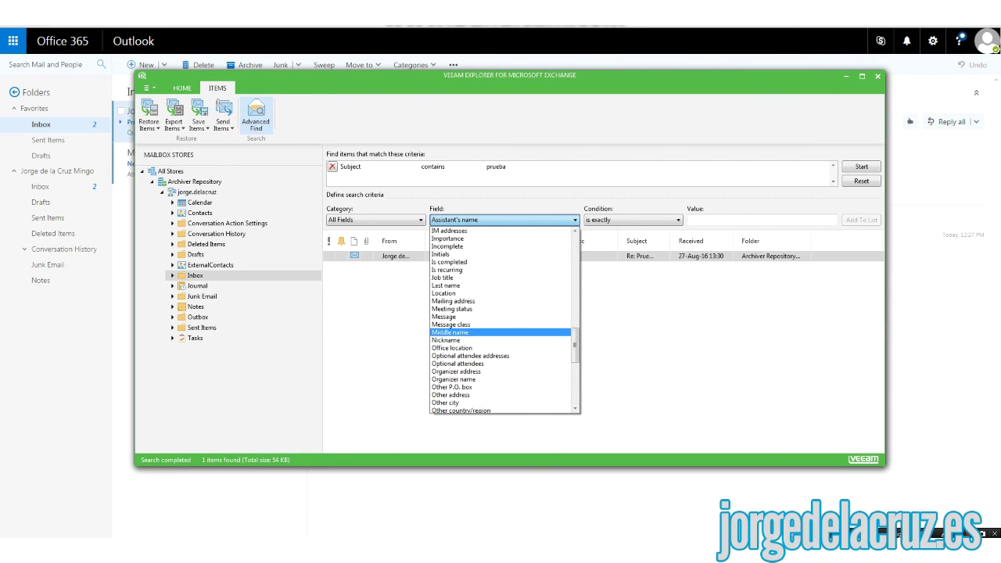
{"action": "key", "text": "Escape"}
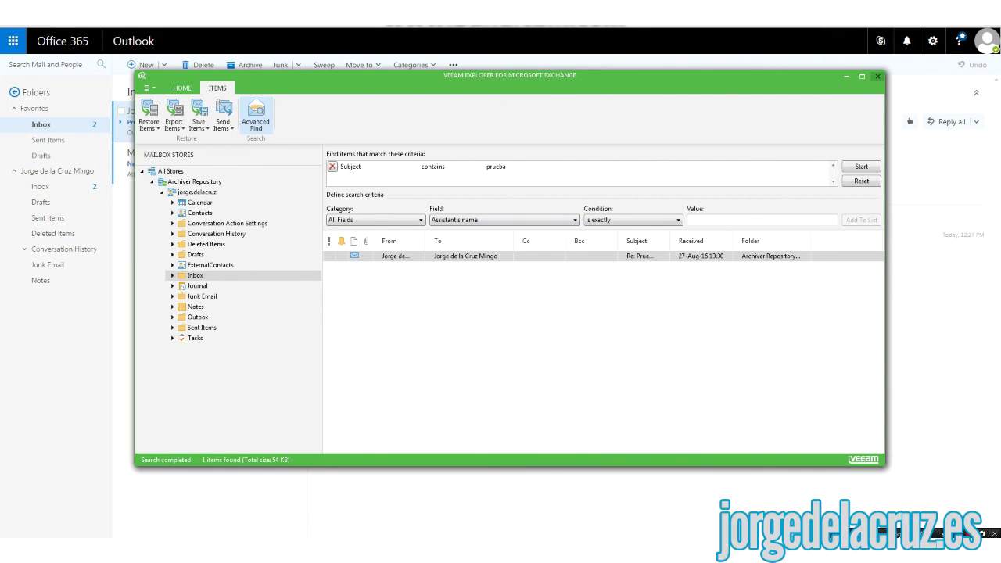
{"action": "left_click", "coordinate": [877, 76]}
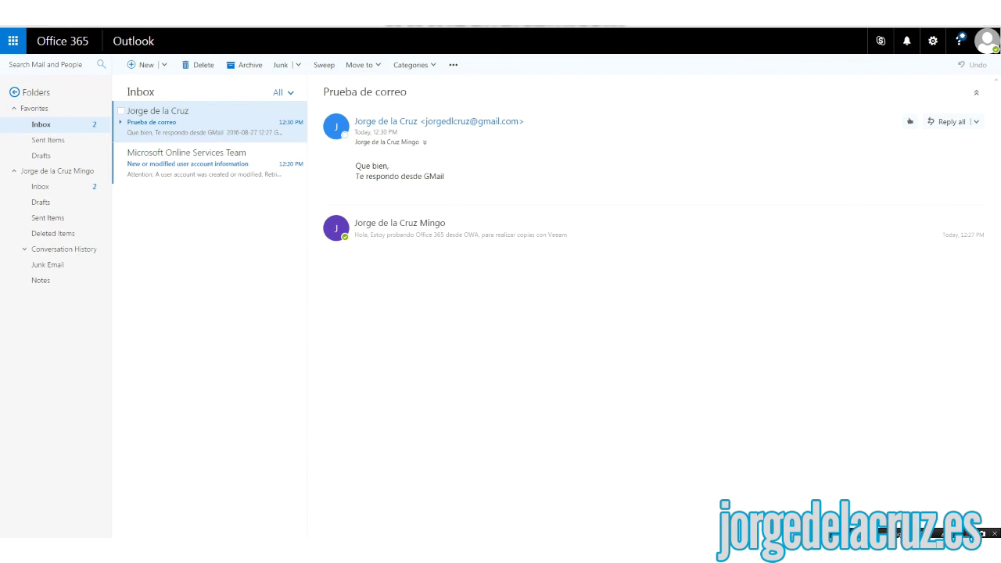
- Confirm the Backup Office 365 job reports Success, then view the About screen showing version 1.0.0.519
{"action": "left_click", "coordinate": [967, 534]}
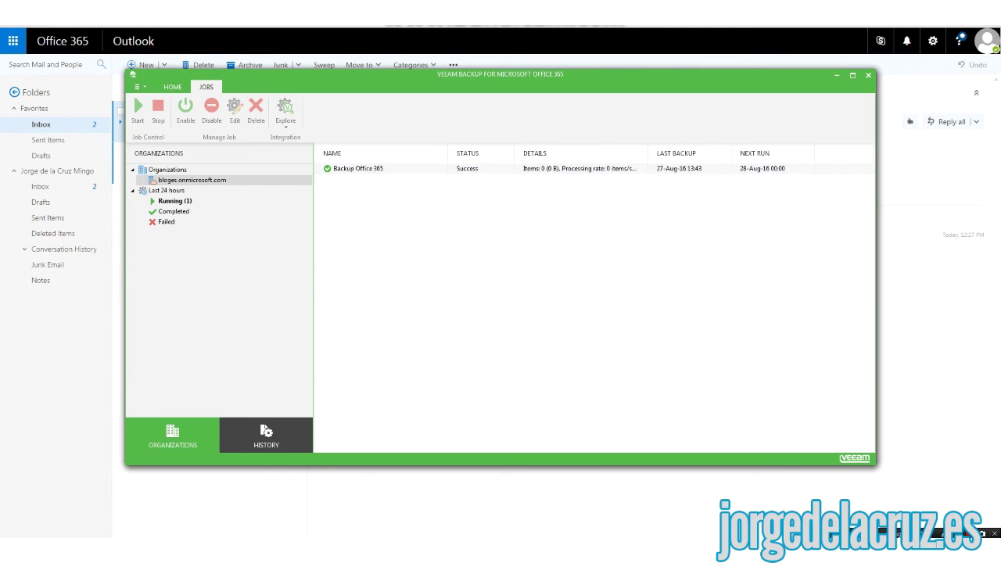
{"action": "left_click", "coordinate": [175, 201]}
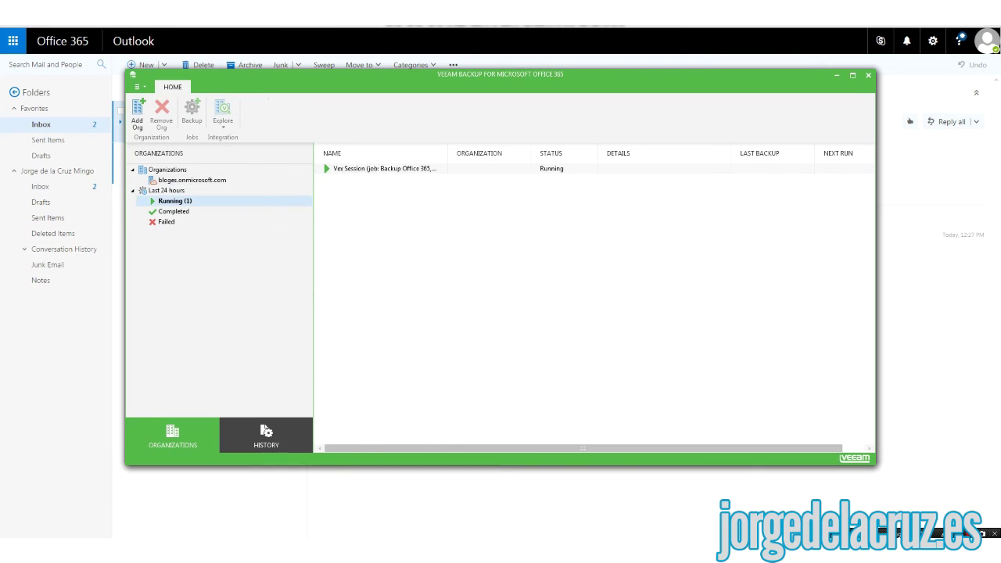
{"action": "left_click", "coordinate": [383, 168]}
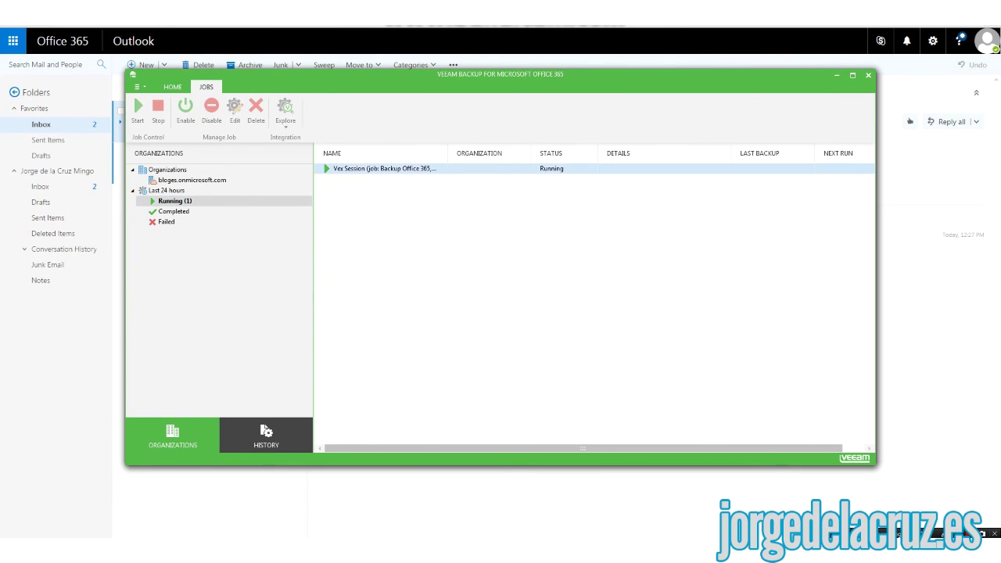
{"action": "left_click", "coordinate": [192, 180]}
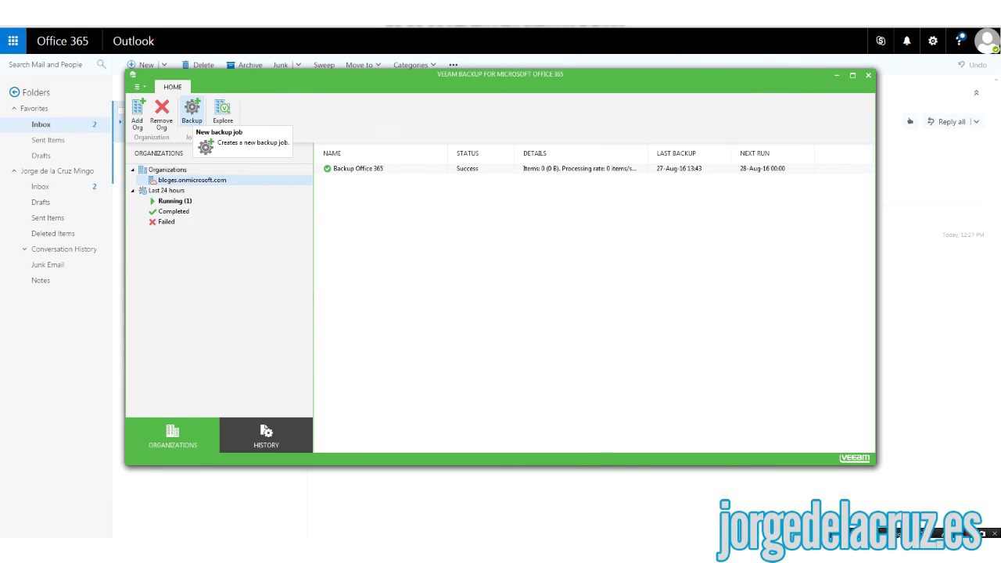
{"action": "left_click", "coordinate": [140, 87]}
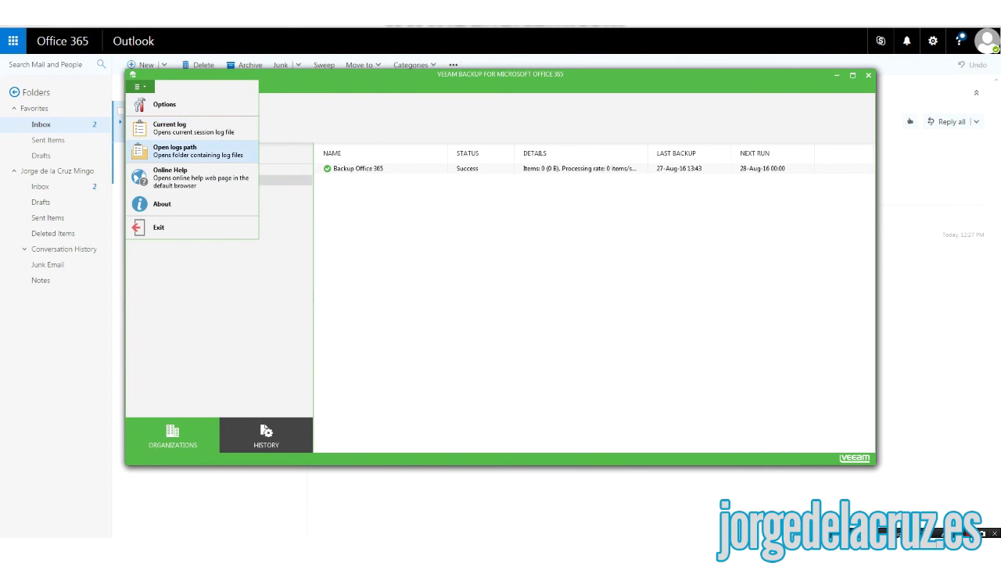
{"action": "left_click", "coordinate": [162, 204]}
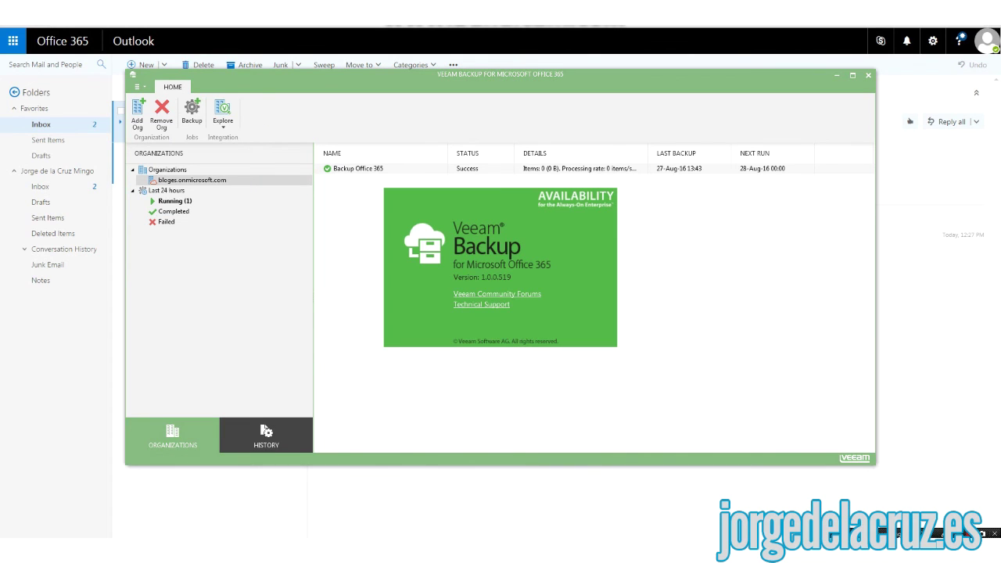